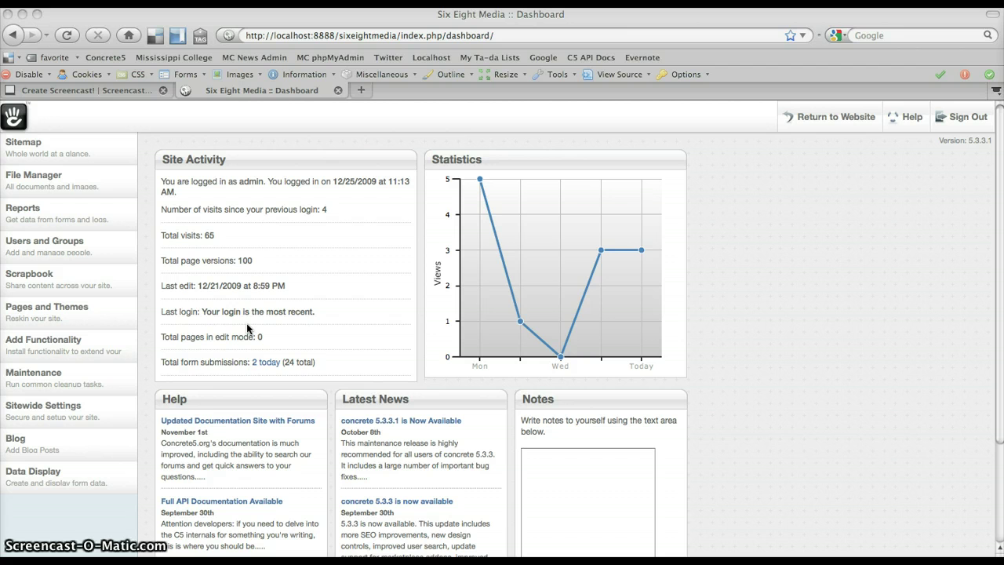
# Step: Open the Import/Export page of the Data Display package in the dashboard
pyautogui.click(56, 514)
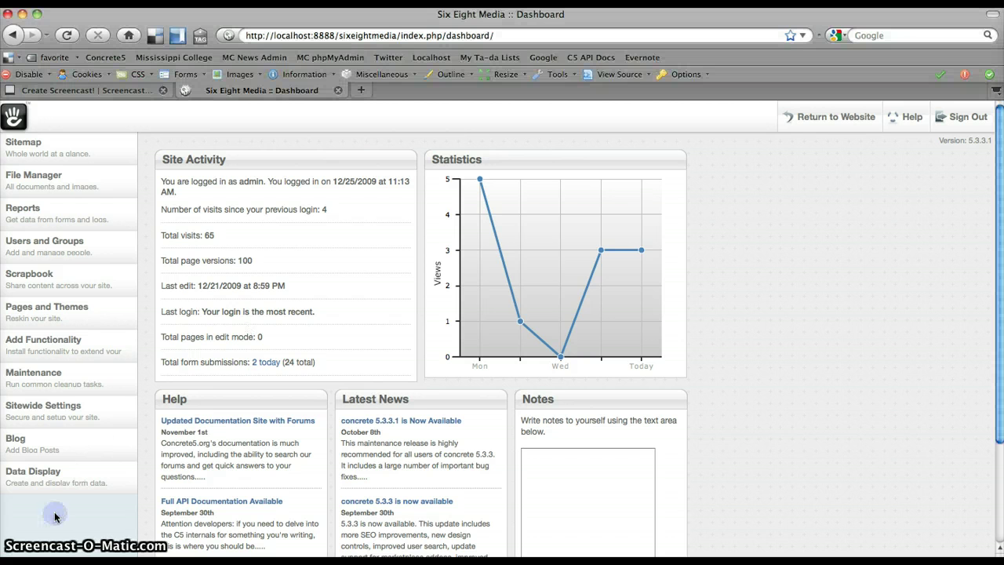
pyautogui.click(59, 482)
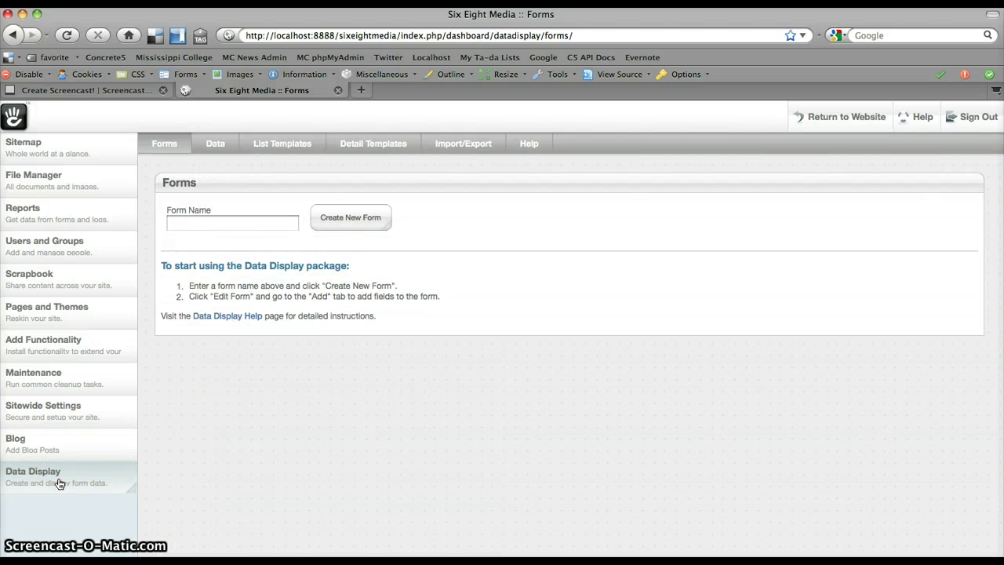
pyautogui.click(451, 146)
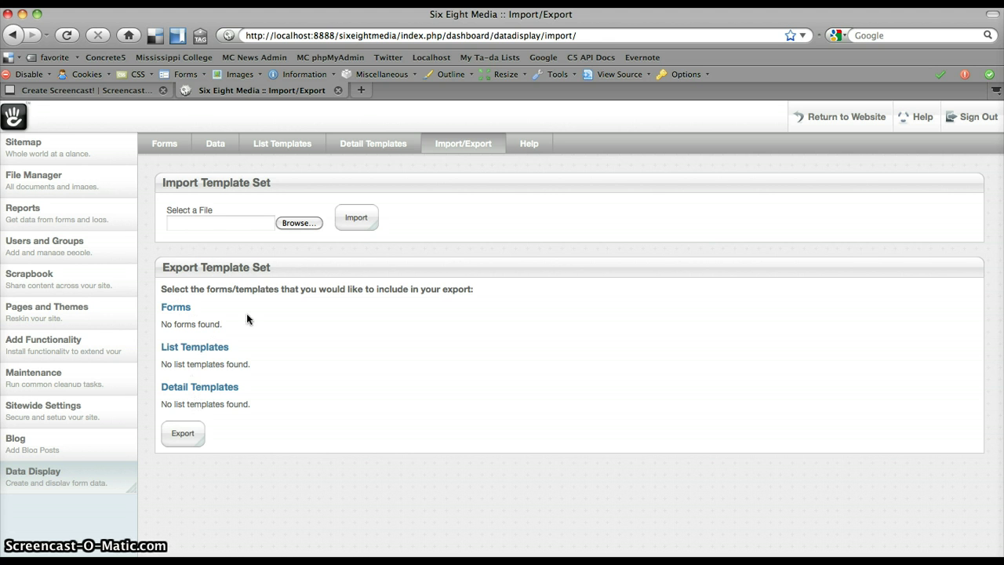
# Step: Start choosing a template set file and browse to MAMP/htdocs/sixeightmedia/packages/datadisplay
pyautogui.click(287, 222)
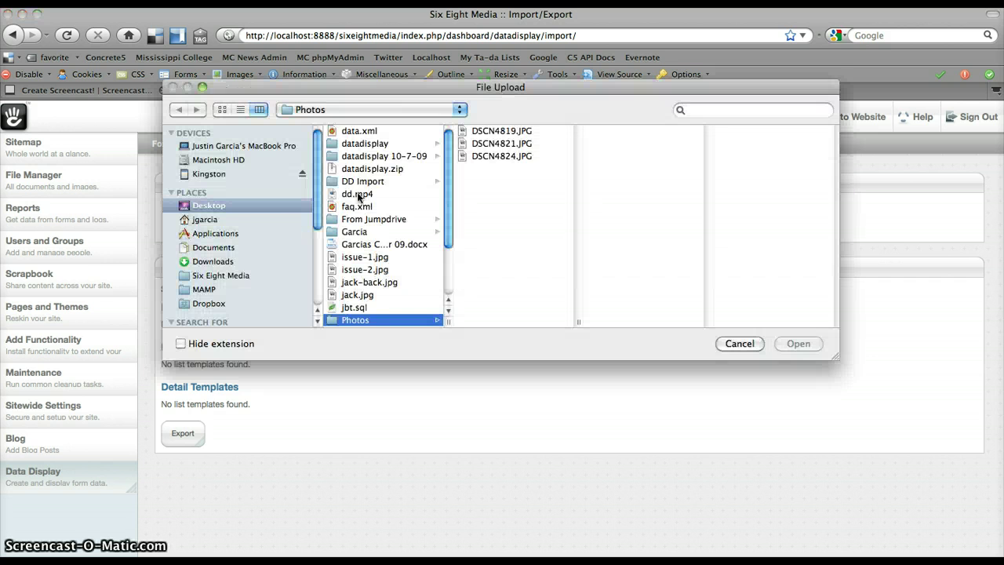
pyautogui.click(204, 288)
pyautogui.click(350, 185)
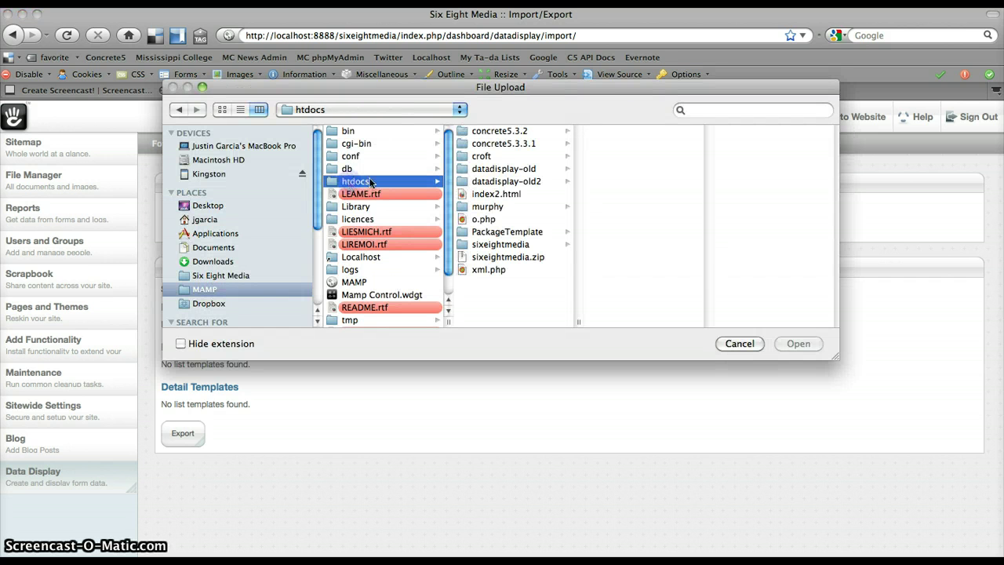
pyautogui.click(486, 246)
pyautogui.scroll(-3, 617, 146)
pyautogui.scroll(1, 607, 269)
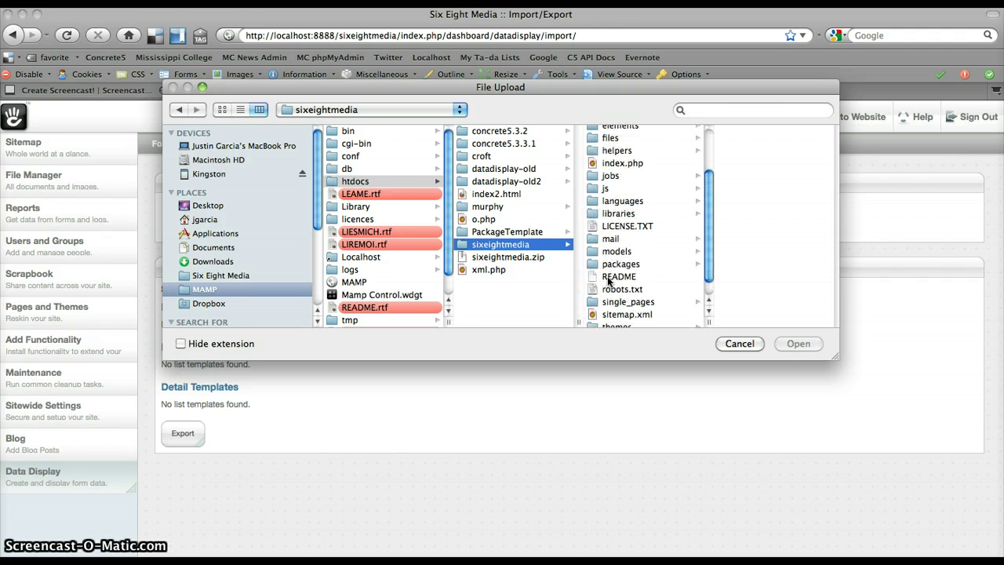
pyautogui.click(610, 265)
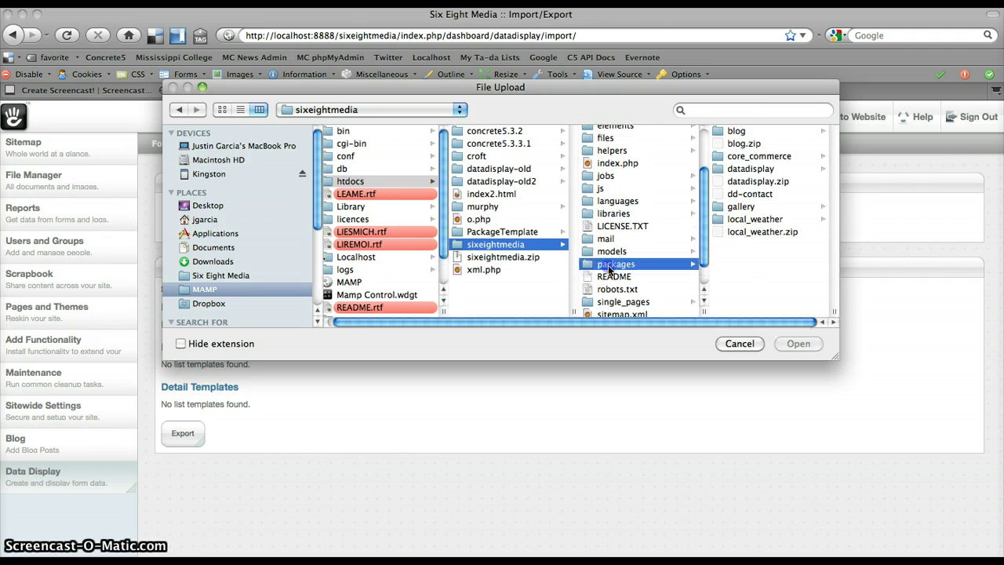
pyautogui.click(734, 169)
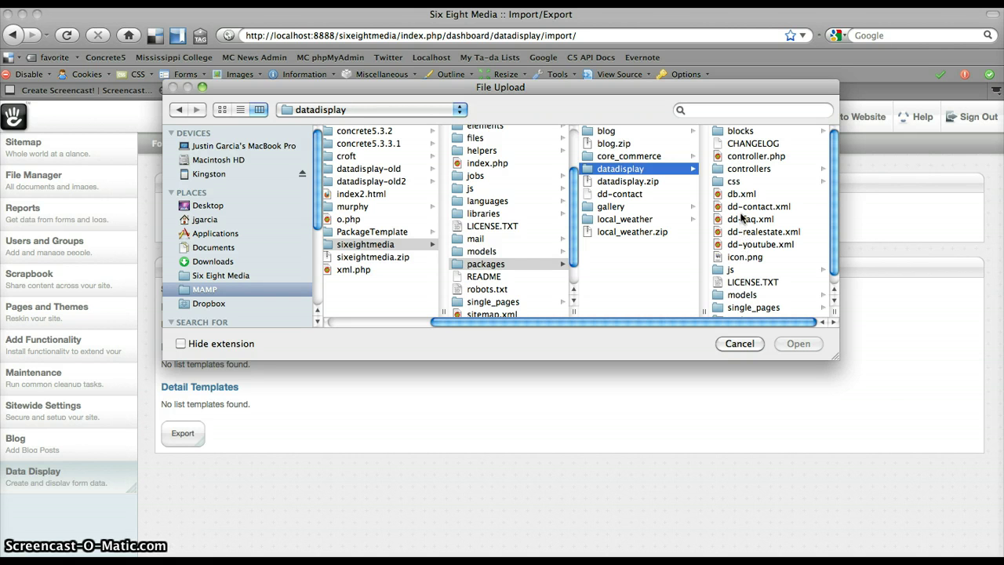
# Step: Choose dd-realestate.xml from the datadisplay folder and import it as a template set
pyautogui.click(733, 196)
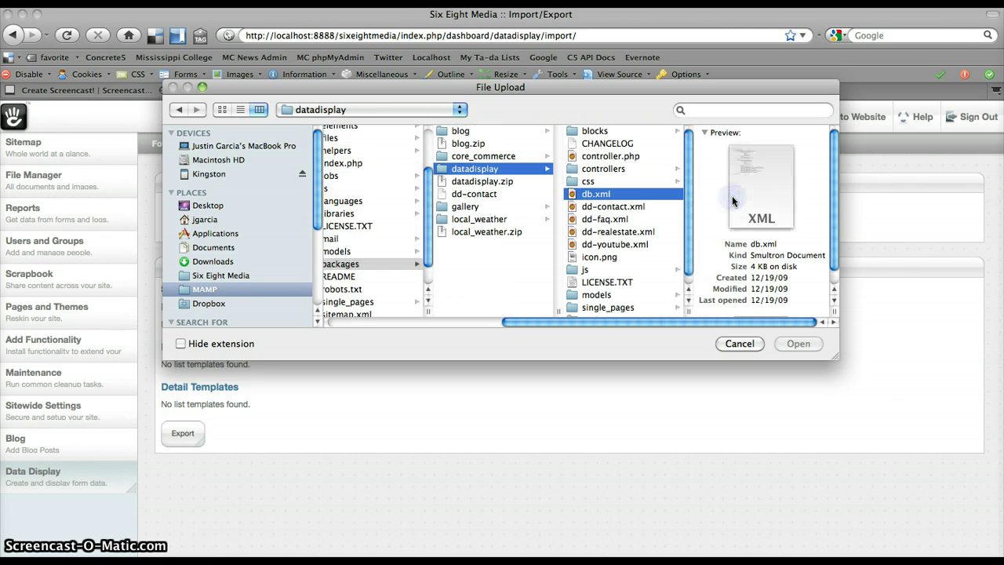
pyautogui.click(594, 207)
pyautogui.click(593, 220)
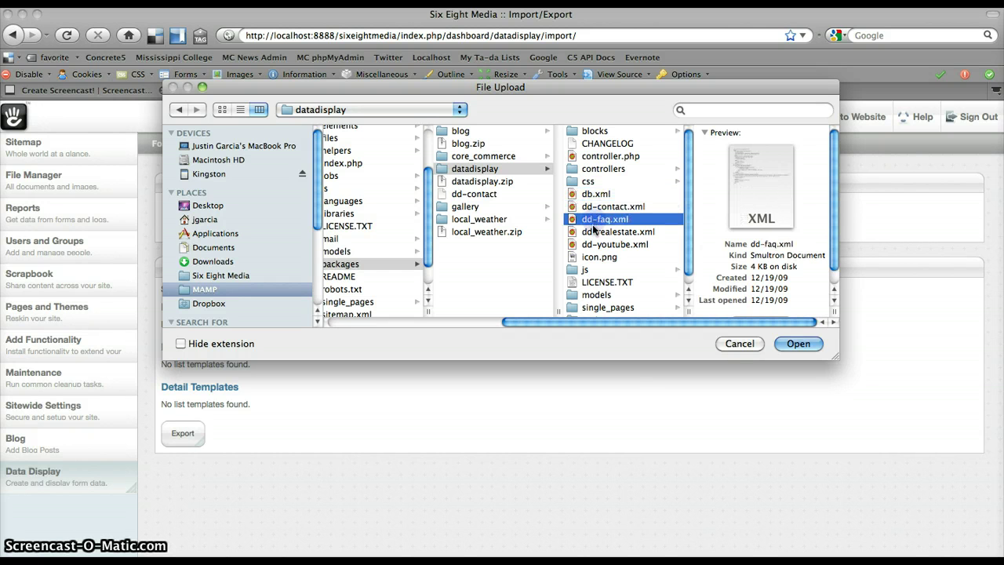
pyautogui.click(594, 231)
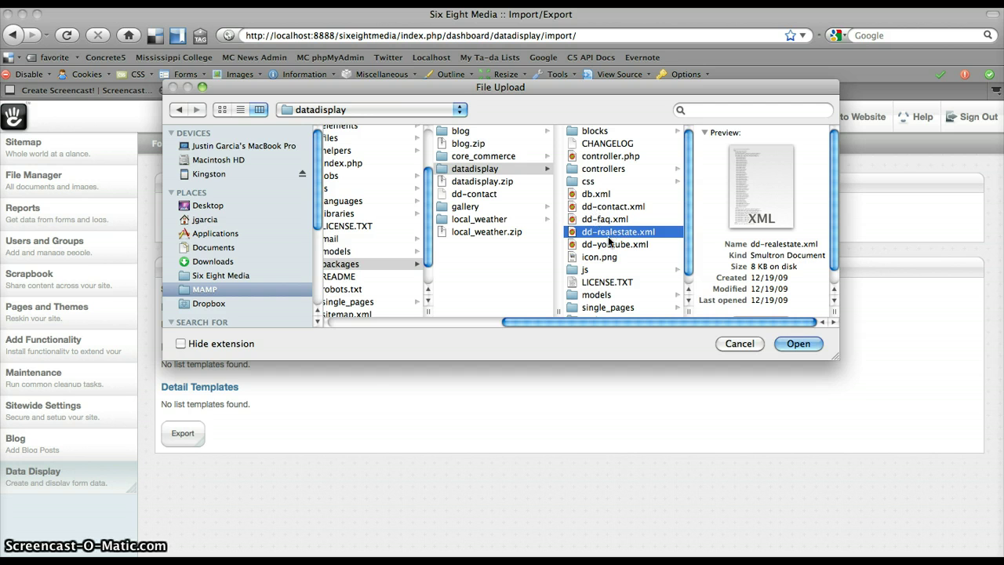
pyautogui.click(798, 343)
pyautogui.click(358, 218)
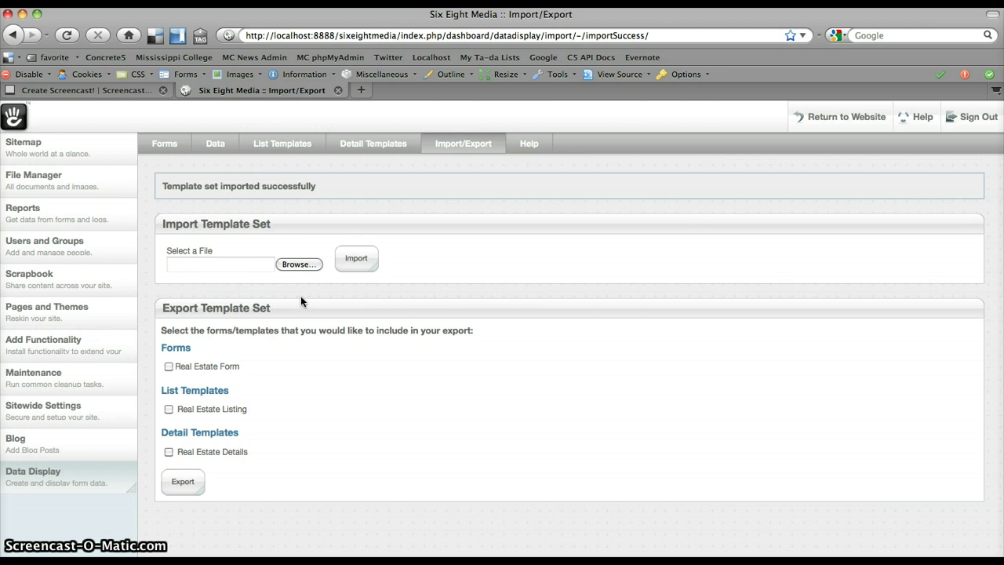
# Step: Expand the Real Estate Form on the Data Display forms page and look through its fields
pyautogui.click(166, 144)
pyautogui.click(186, 336)
pyautogui.scroll(-5, 346, 288)
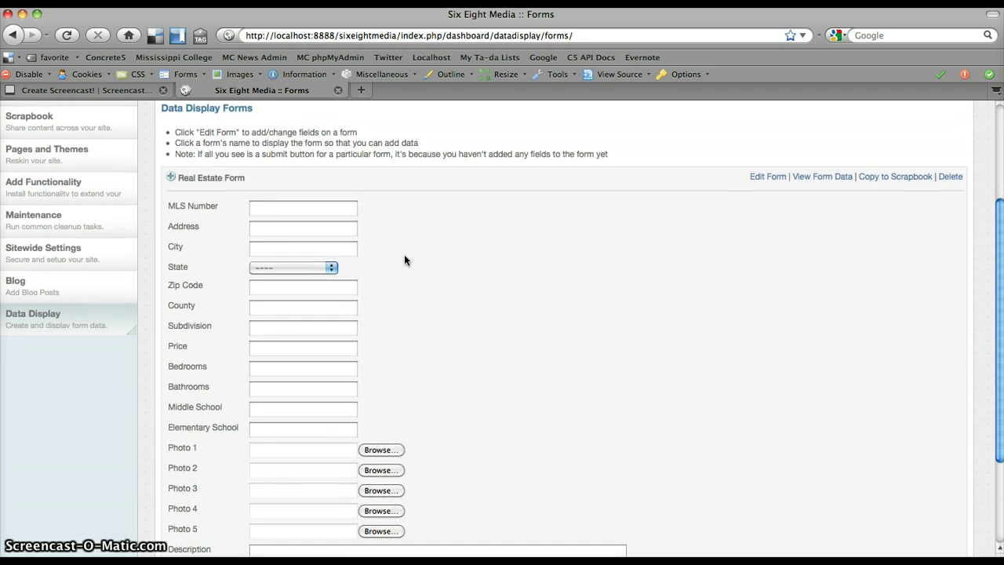
pyautogui.scroll(-3, 258, 337)
pyautogui.scroll(2, 258, 337)
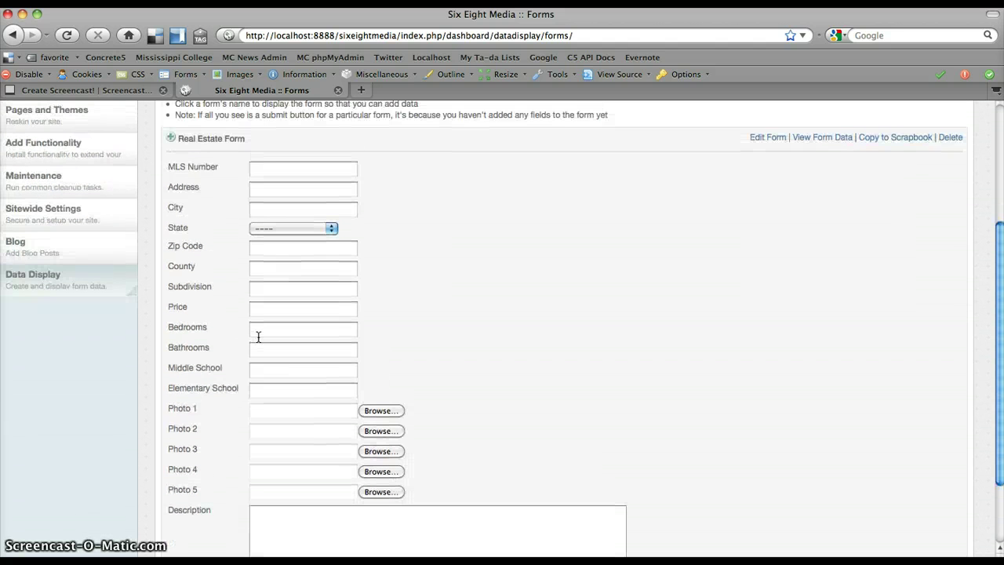
pyautogui.scroll(4, 258, 336)
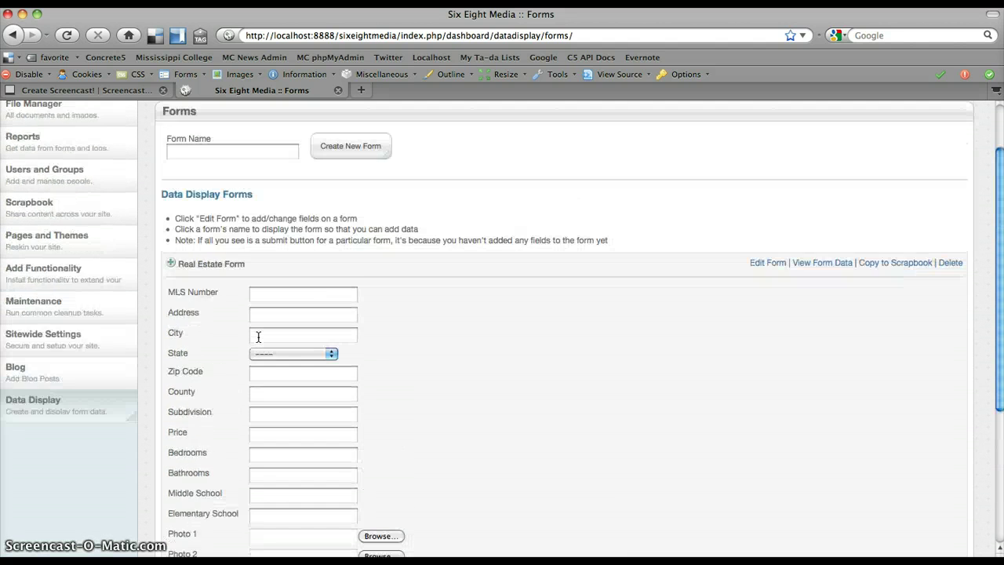
# Step: Populate the Real Estate Form's fields automatically with placeholder values
pyautogui.click(185, 74)
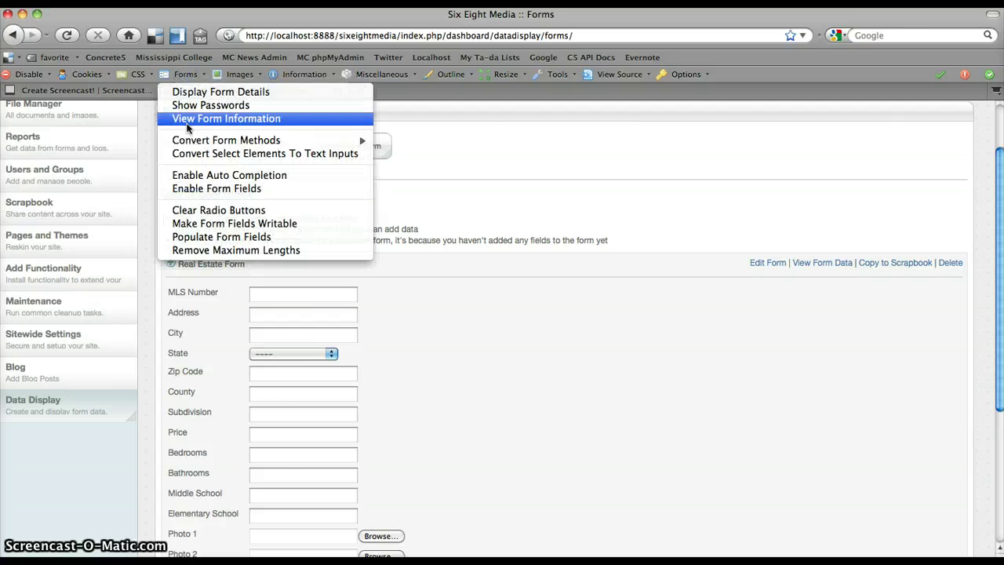
pyautogui.click(196, 236)
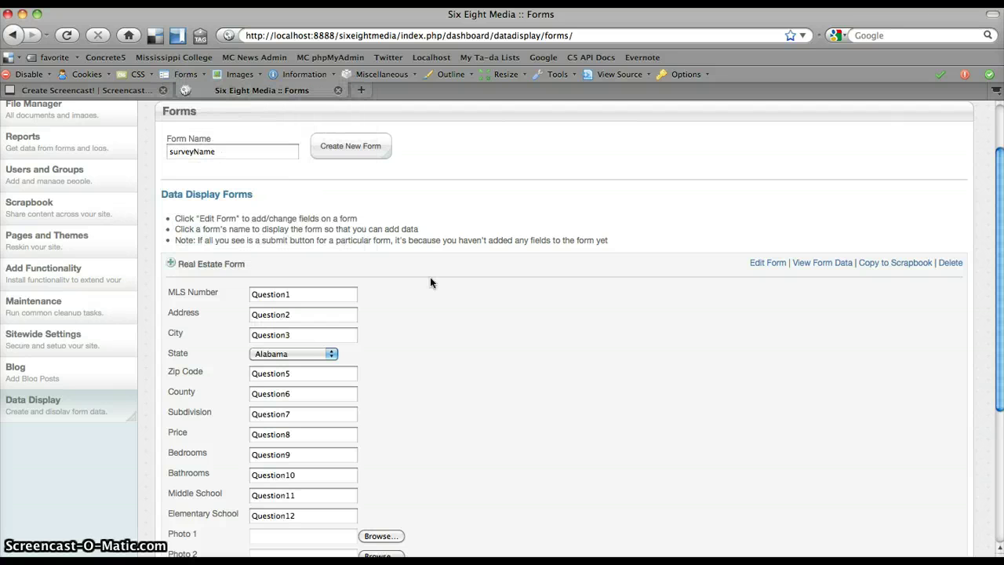
pyautogui.scroll(-2, 430, 284)
pyautogui.scroll(-4, 396, 363)
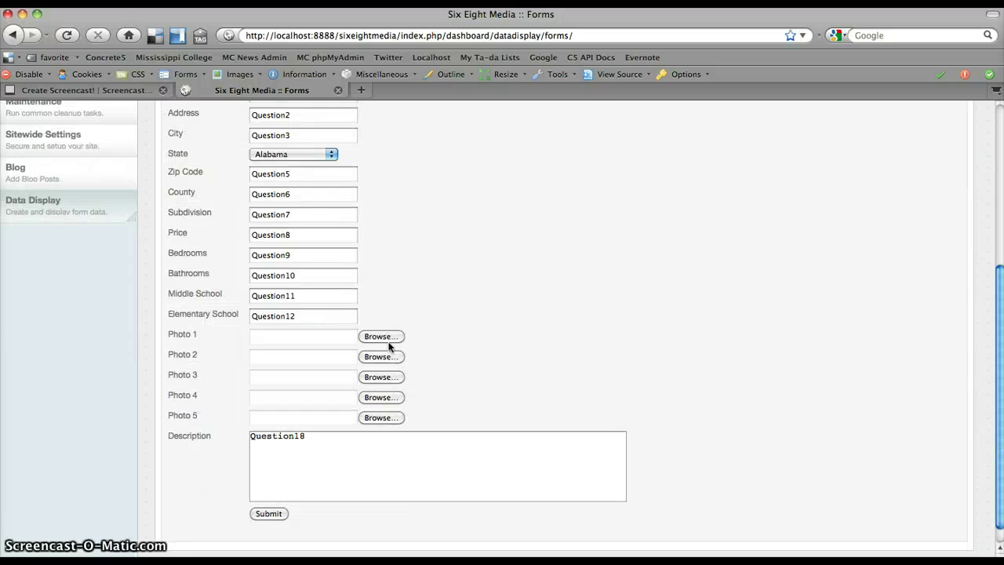
# Step: Attach DSCN4819.JPG from the Photos folder on the Desktop as Photo 1
pyautogui.click(381, 335)
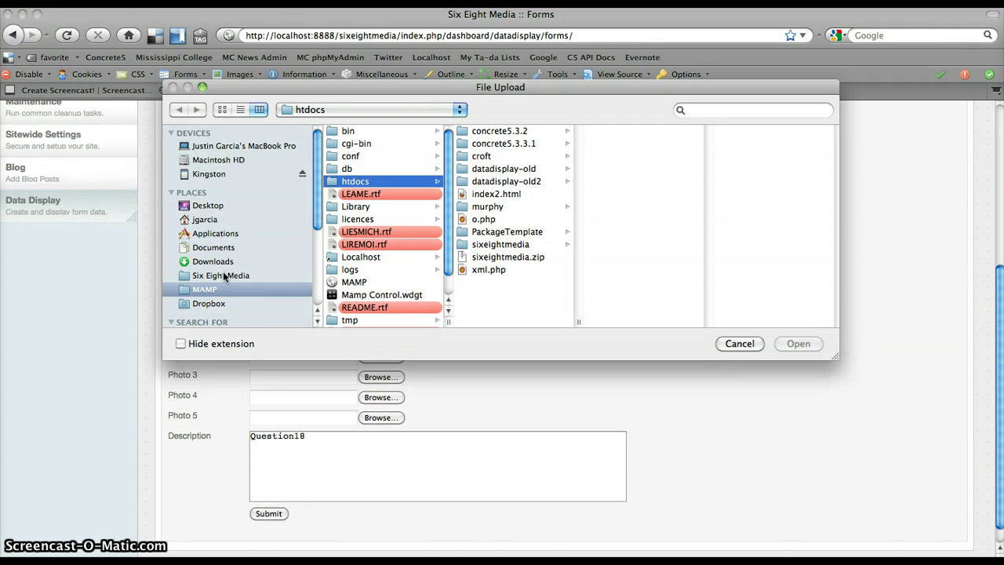
pyautogui.click(206, 206)
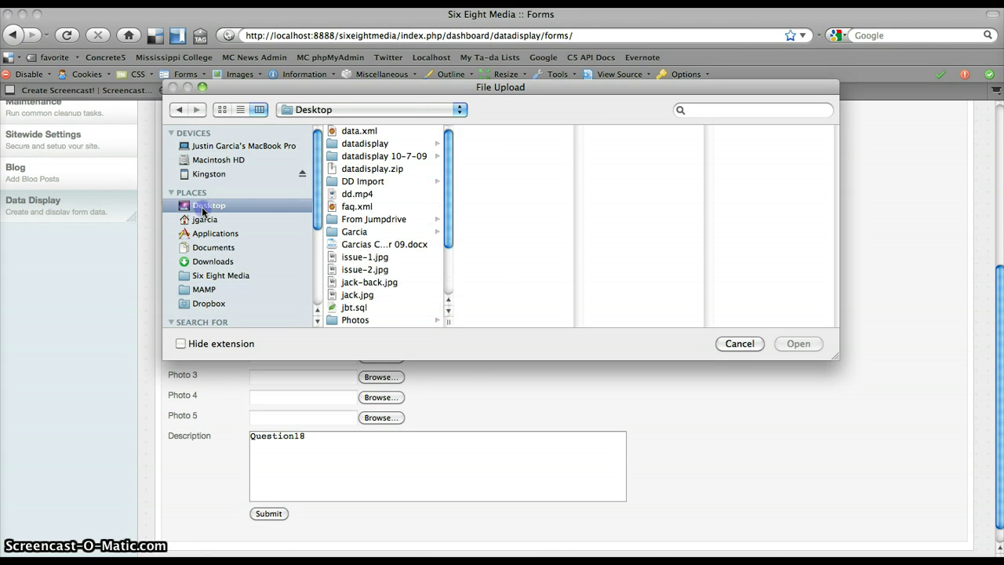
pyautogui.scroll(-2, 363, 216)
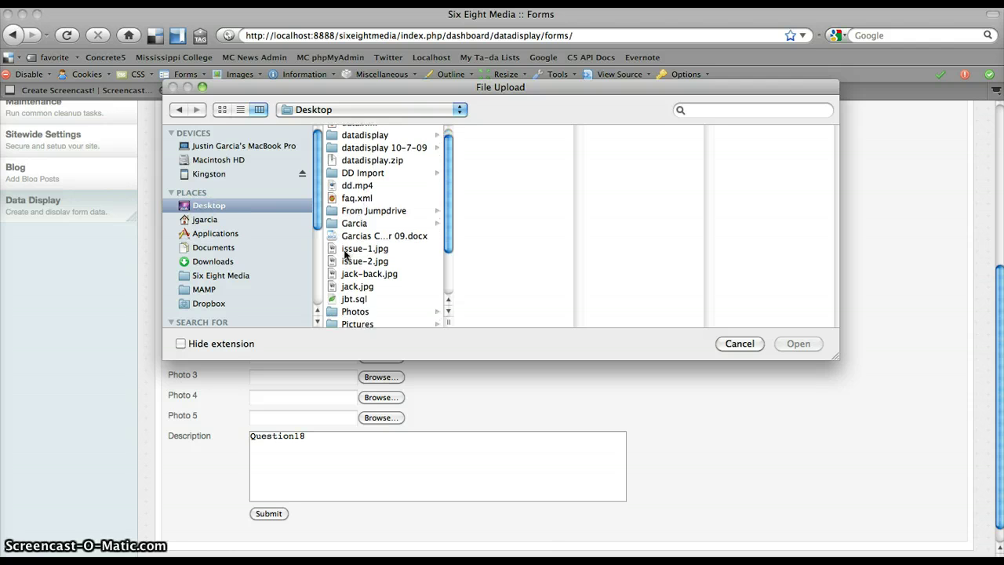
pyautogui.click(352, 305)
pyautogui.click(492, 131)
pyautogui.click(798, 344)
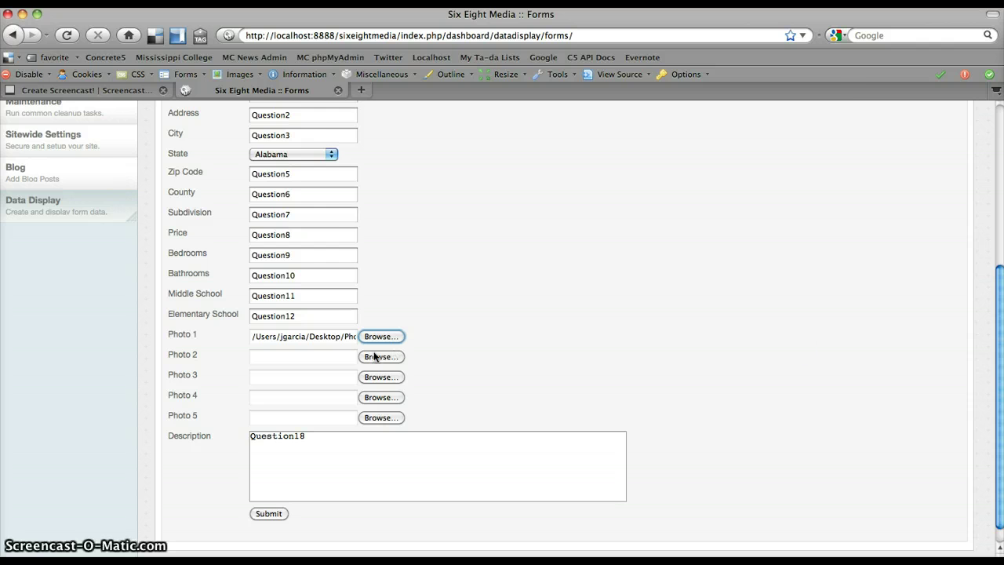
# Step: Attach DSCN4821.JPG as Photo 2 and submit the Real Estate Form entry
pyautogui.click(373, 354)
pyautogui.click(496, 143)
pyautogui.click(783, 343)
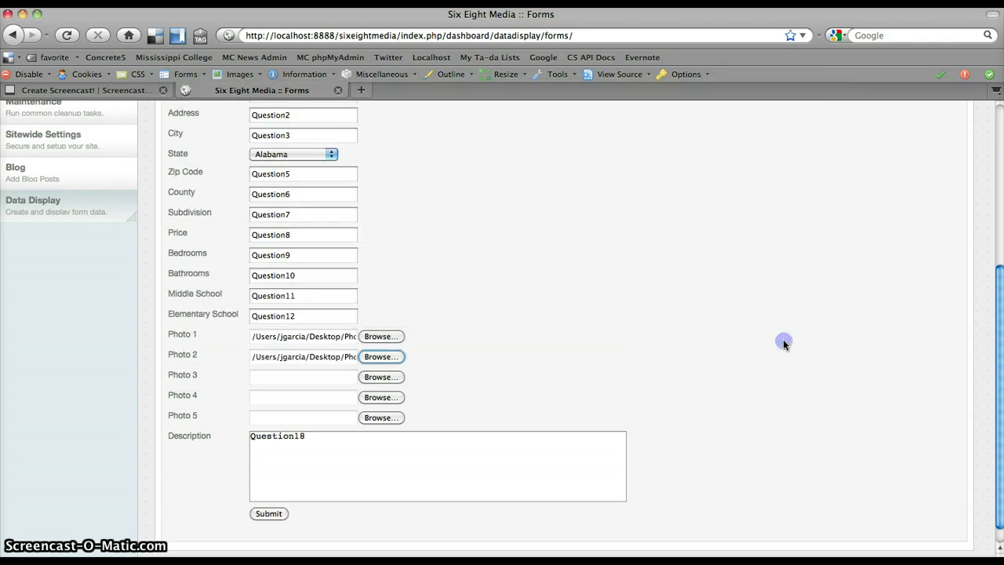
pyautogui.click(267, 515)
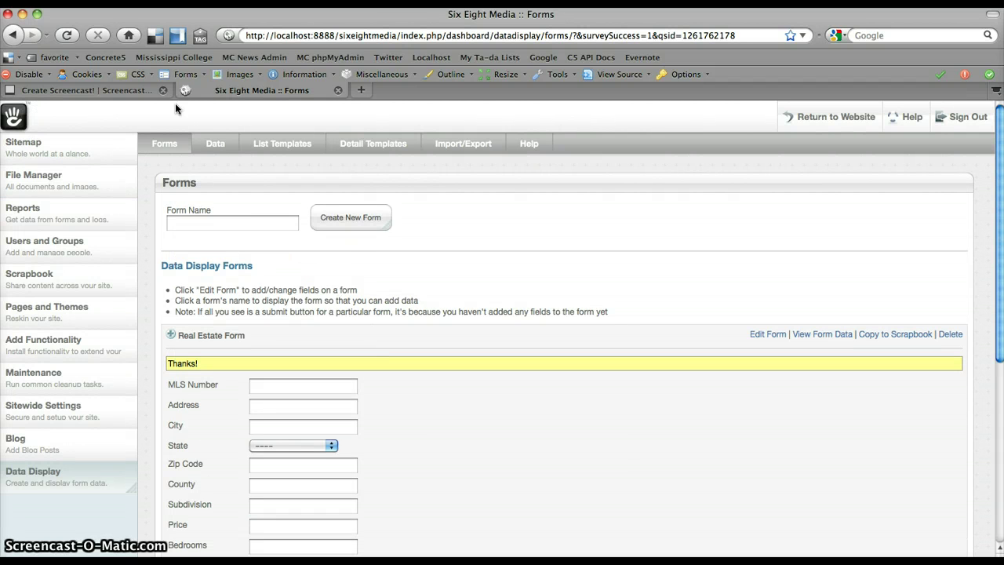
# Step: Populate a second Real Estate Form entry with placeholder values and set its State to Hawaii
pyautogui.click(175, 74)
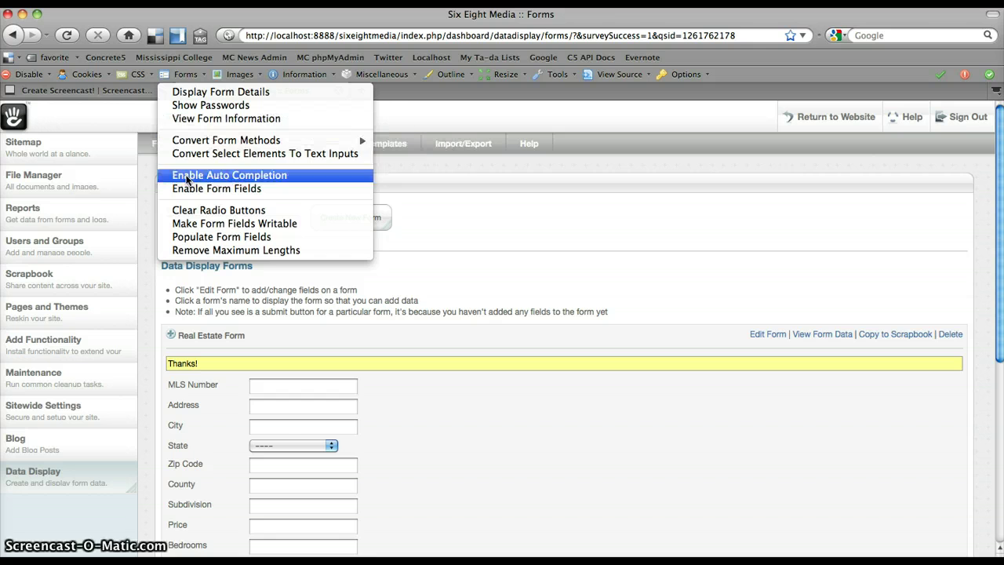
pyautogui.click(182, 236)
pyautogui.scroll(-3, 229, 364)
pyautogui.click(266, 373)
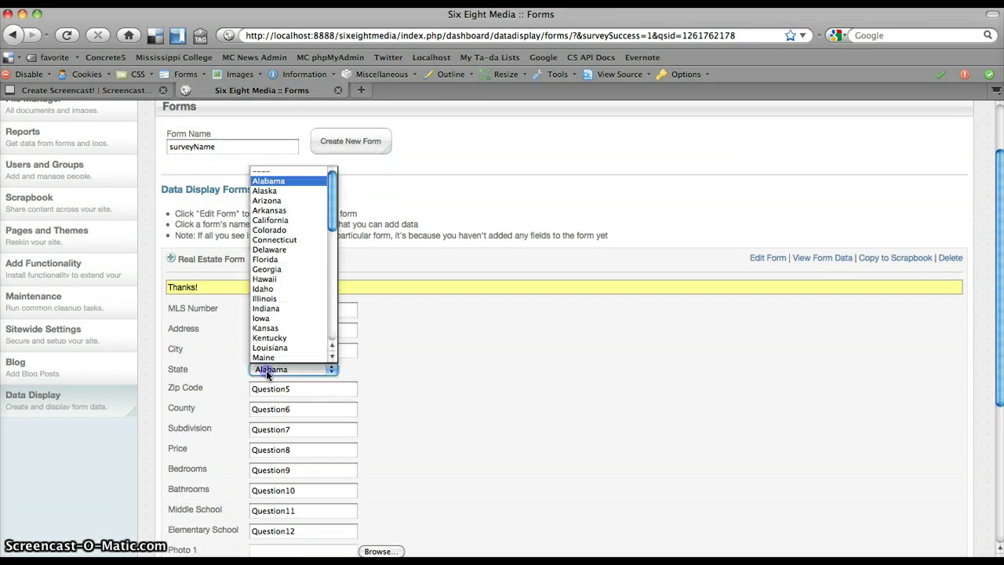
pyautogui.click(274, 278)
# Step: Attach DSCN4824.JPG as Photo 1 of the second entry and submit the form
pyautogui.scroll(-5, 473, 362)
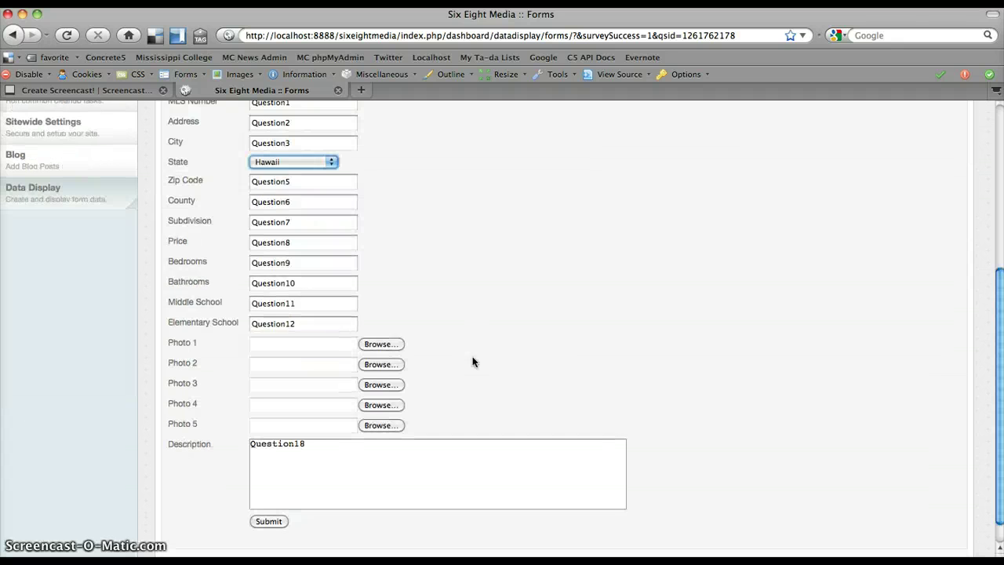
pyautogui.click(394, 346)
pyautogui.click(495, 156)
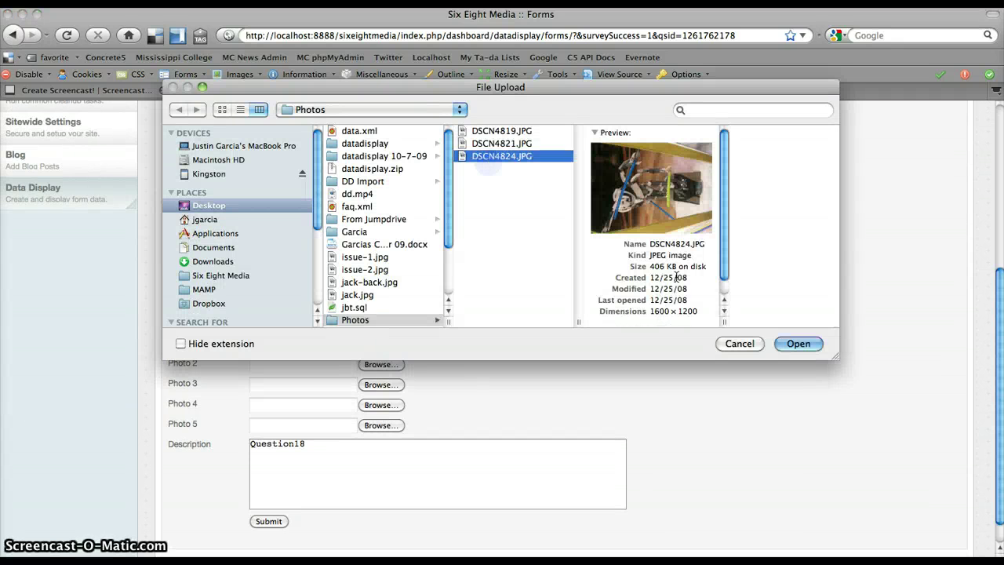
pyautogui.click(796, 335)
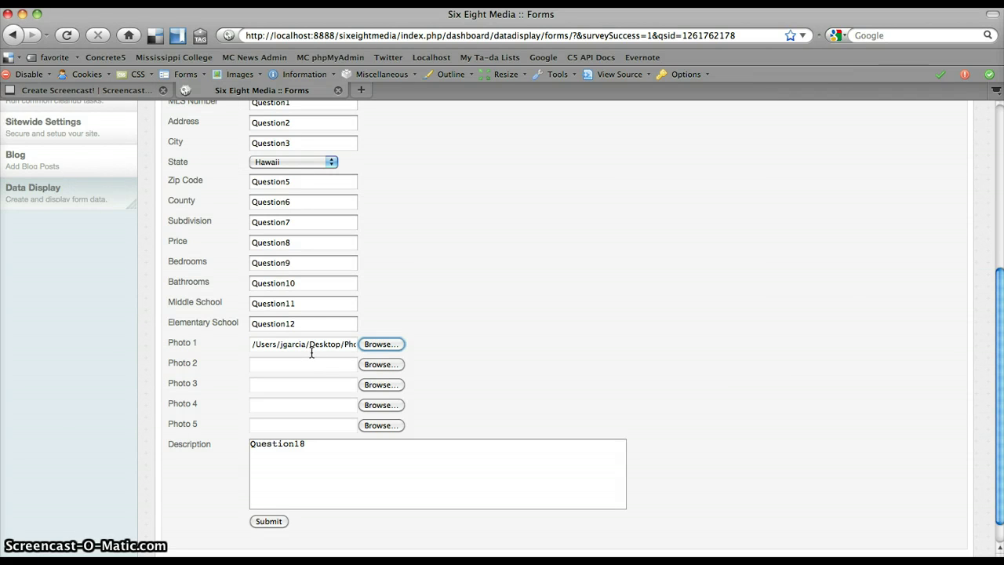
pyautogui.scroll(-2, 308, 368)
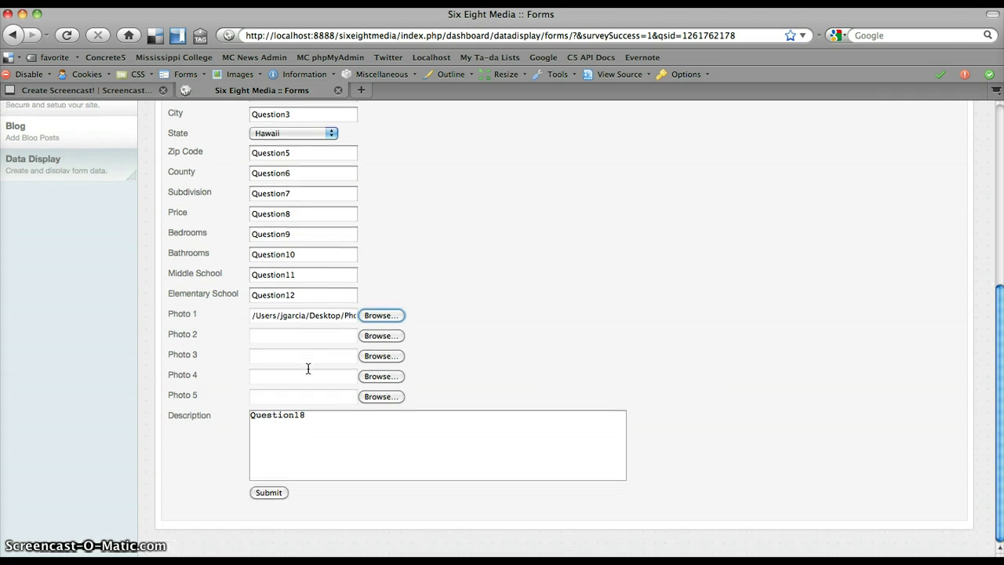
pyautogui.click(268, 493)
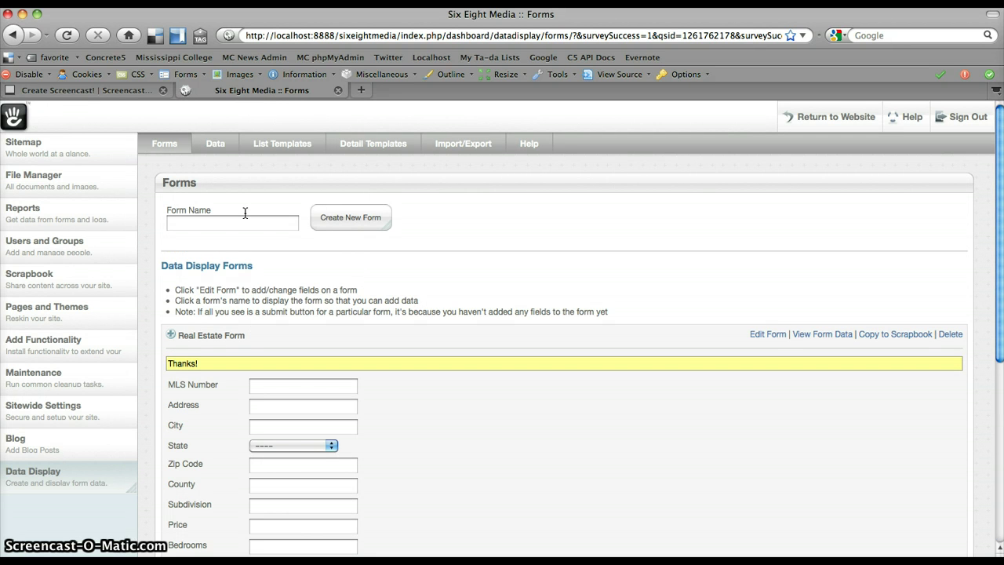
# Step: Visit the Data Display page from the sitemap and put it into edit mode
pyautogui.click(92, 149)
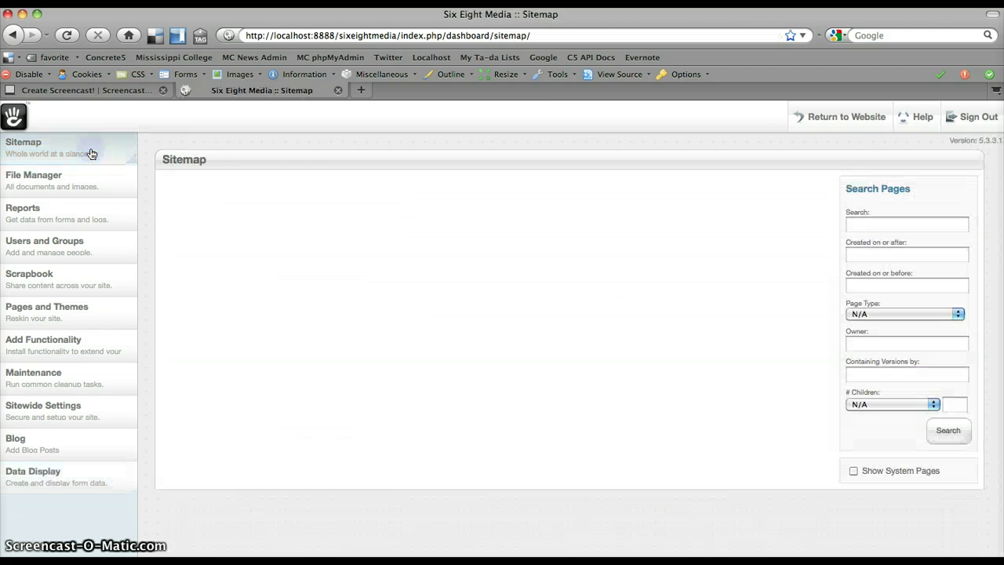
pyautogui.click(212, 219)
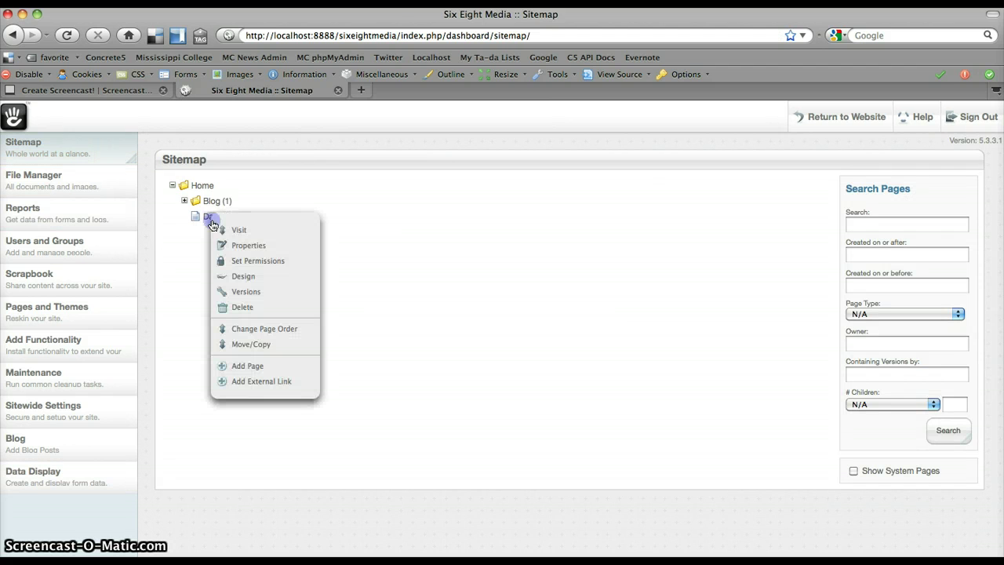
pyautogui.click(235, 231)
pyautogui.click(53, 130)
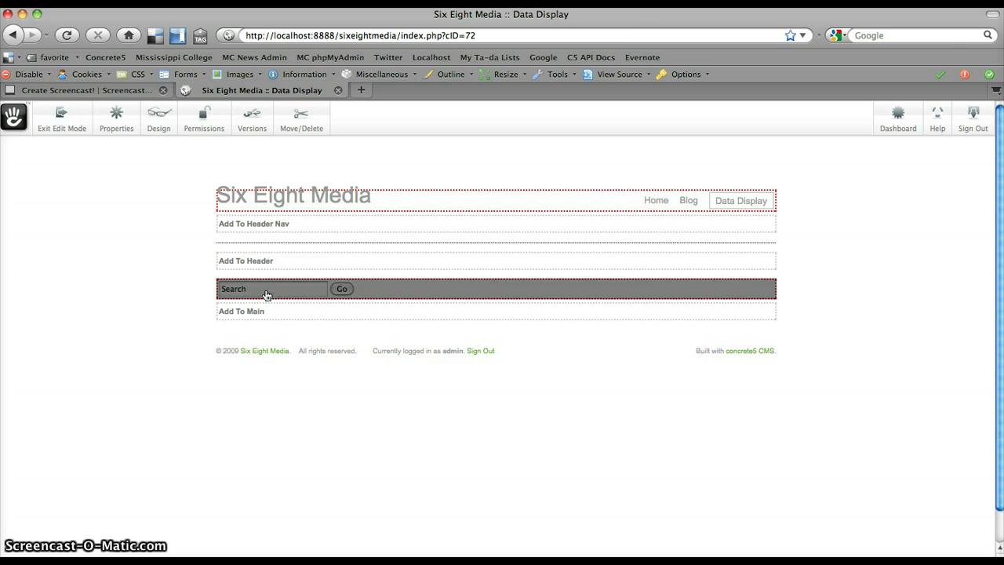
# Step: Delete the Search block from the page's Main area and confirm the deletion
pyautogui.click(267, 294)
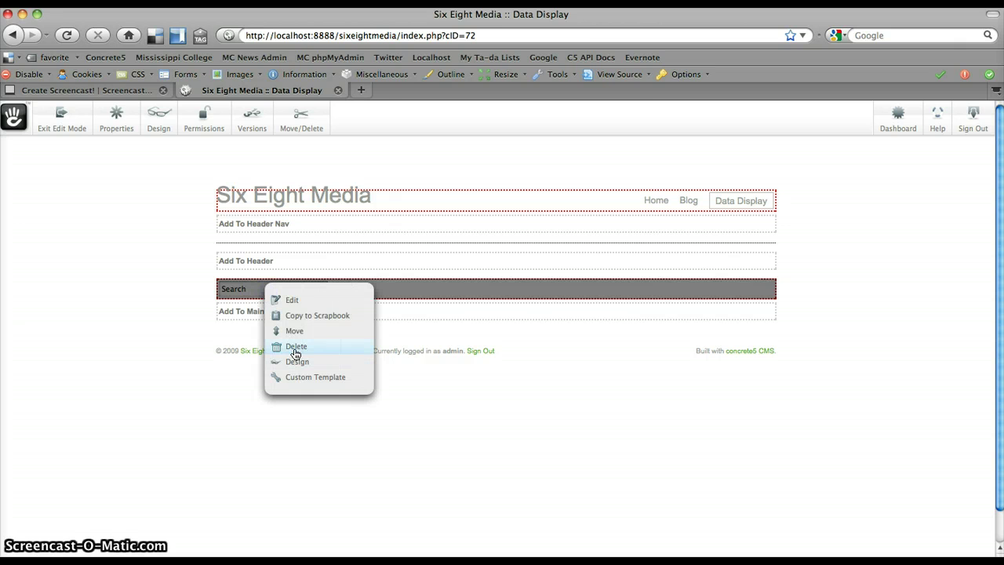
pyautogui.click(303, 345)
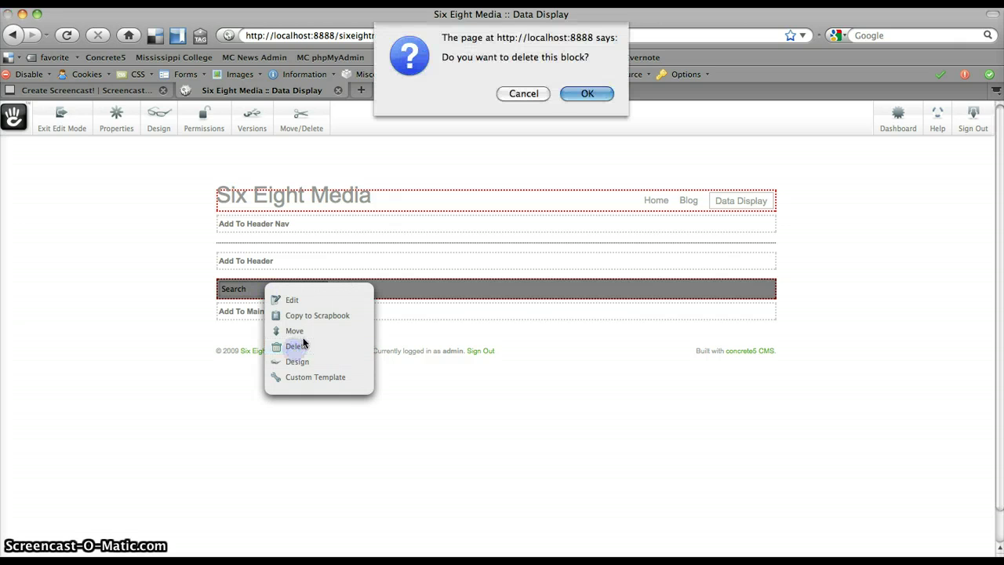
pyautogui.click(581, 95)
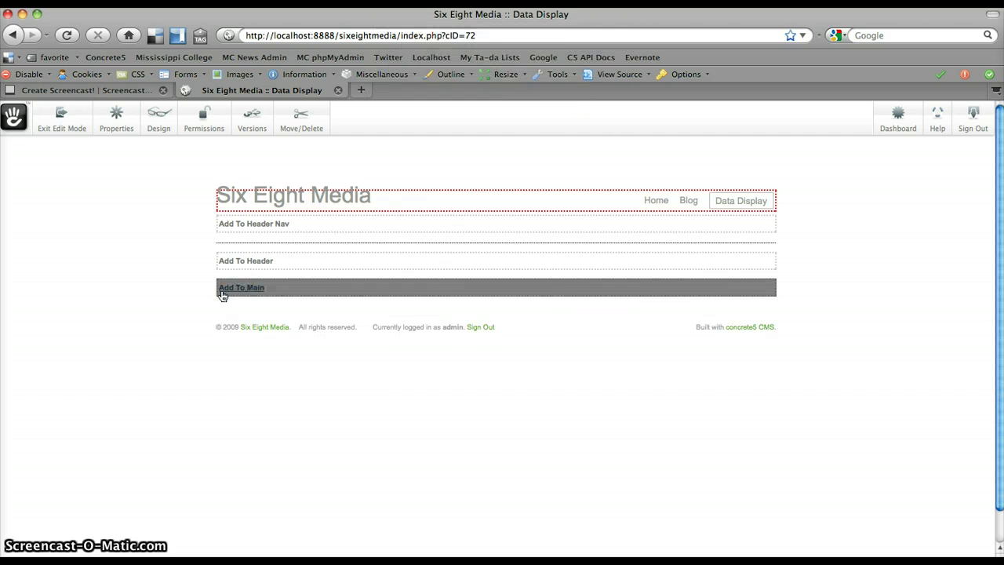
# Step: Add a Data Display block to Main with Real Estate Form, Real Estate Listing and Real Estate Details, and publish the page
pyautogui.click(233, 292)
pyautogui.scroll(-10, 417, 332)
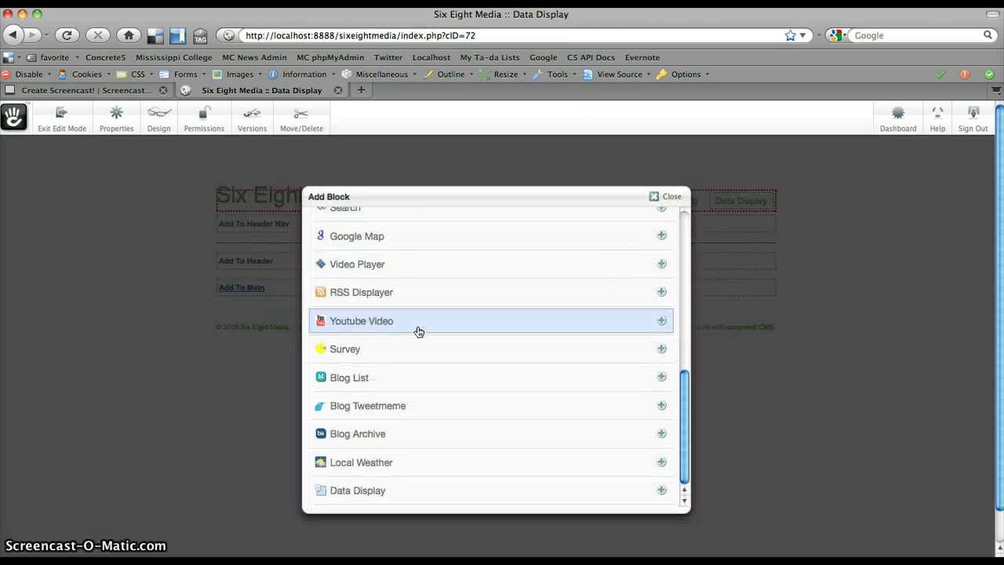
pyautogui.click(365, 492)
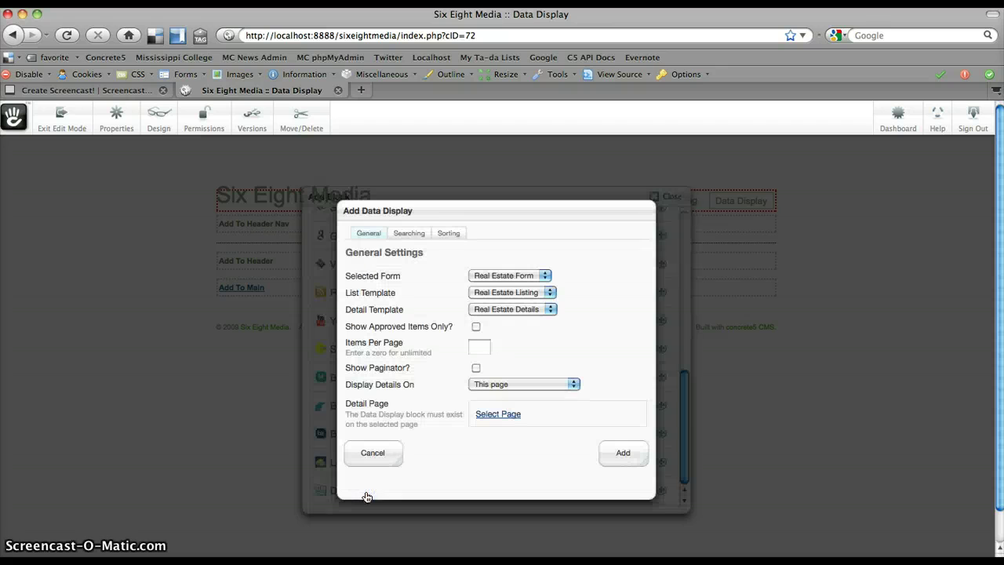
pyautogui.click(523, 277)
pyautogui.click(523, 276)
pyautogui.click(566, 329)
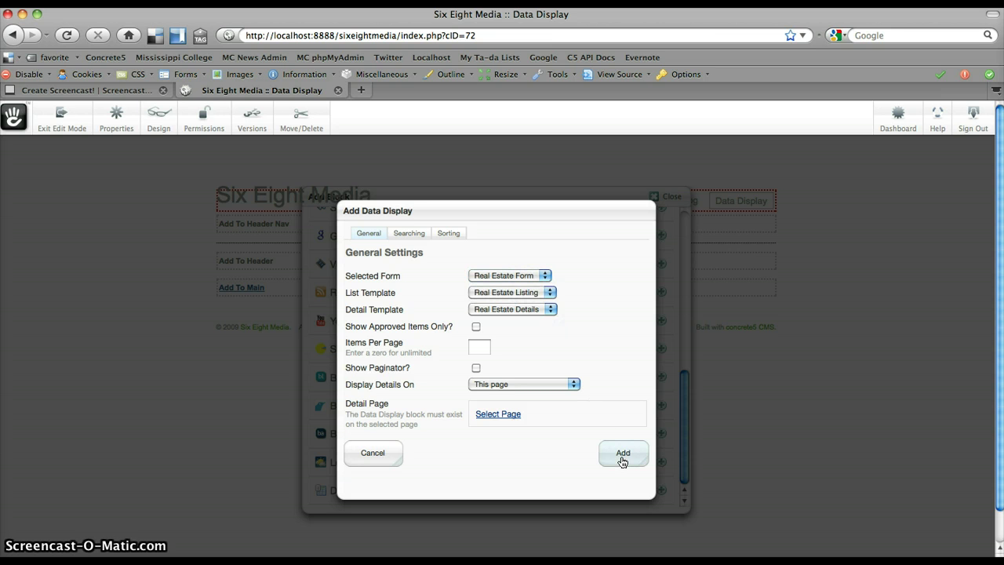
pyautogui.click(622, 459)
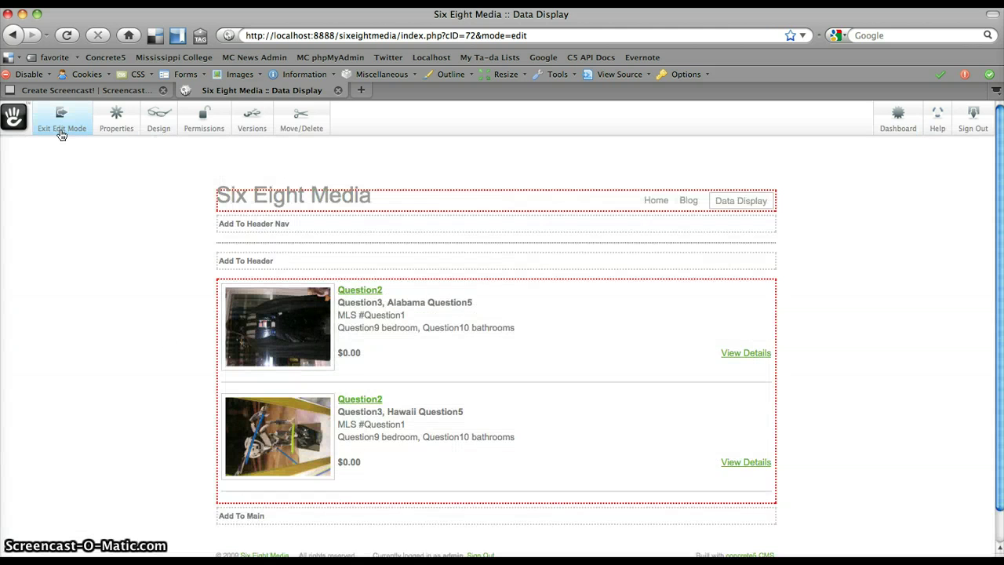
pyautogui.click(61, 130)
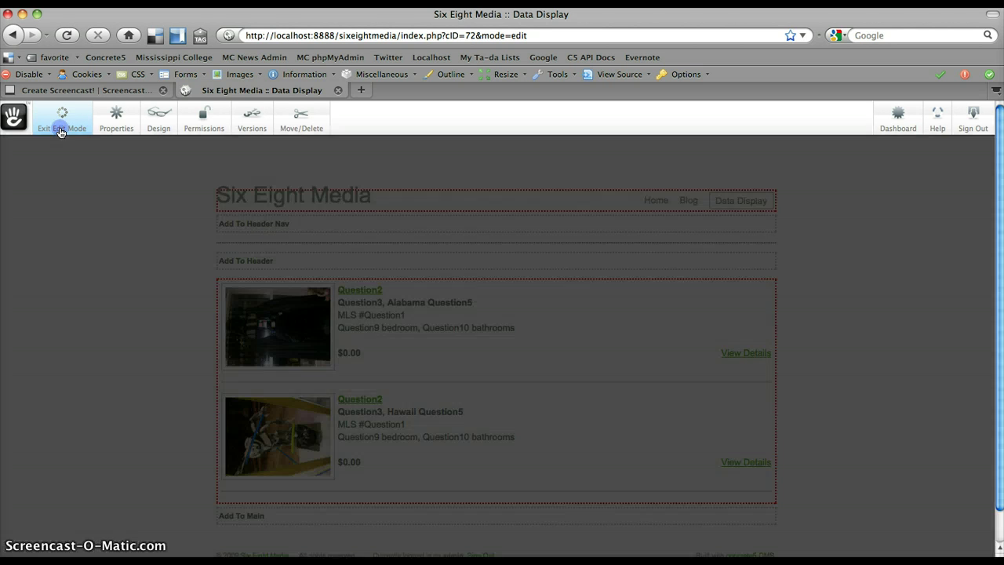
pyautogui.click(643, 259)
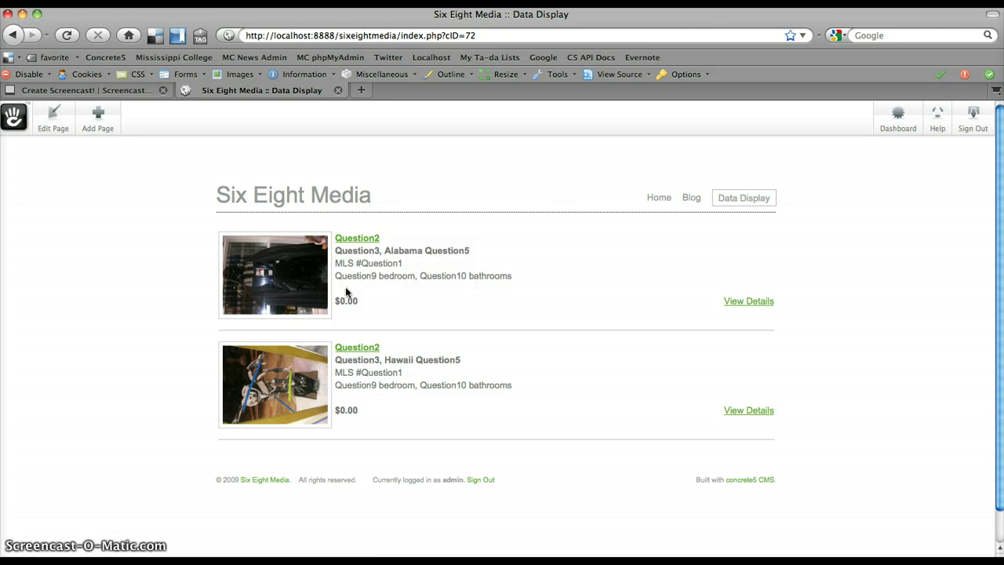
# Step: View the Alabama listing's details, look at its second property photo, and return to the listing page
pyautogui.click(732, 306)
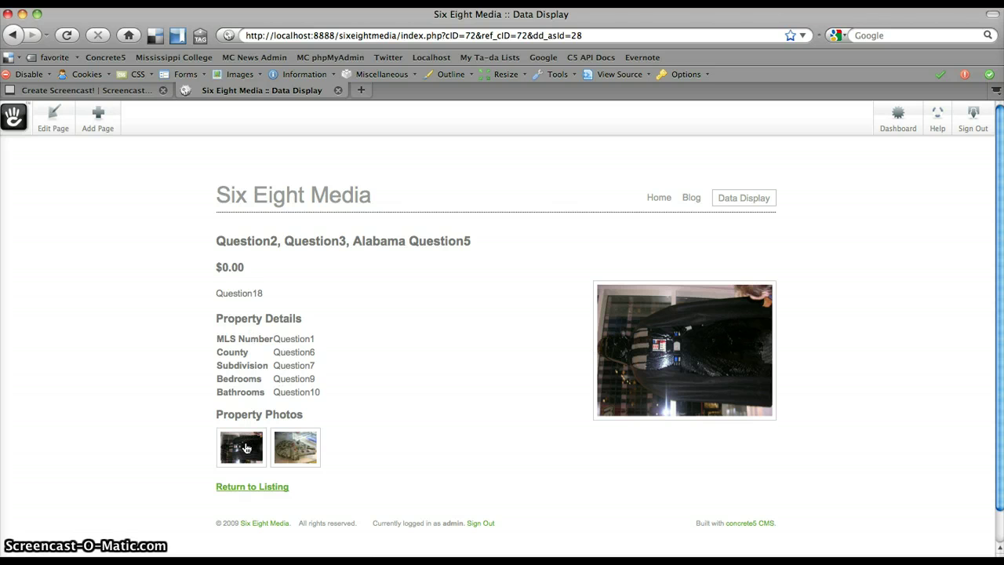
pyautogui.scroll(-1, 289, 453)
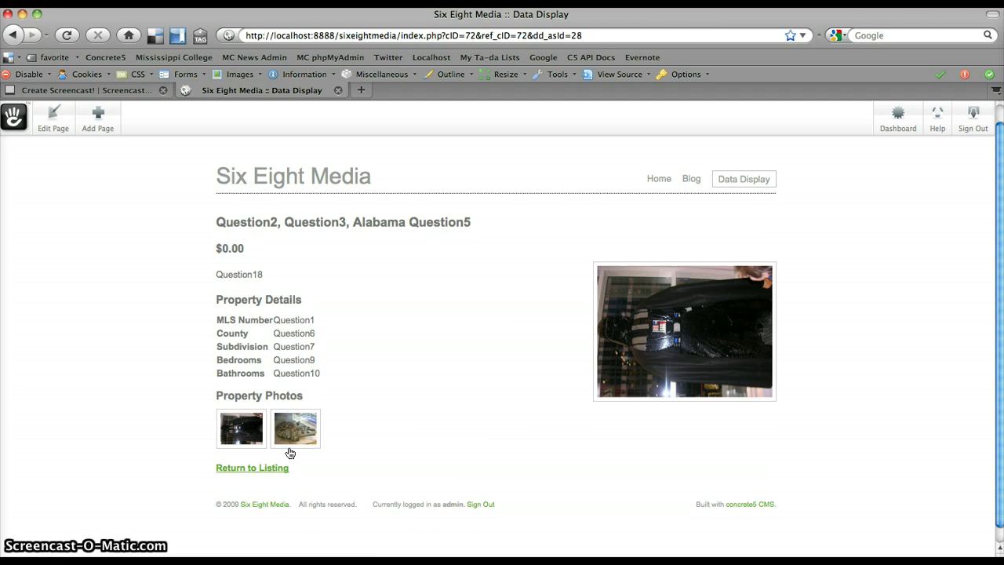
pyautogui.click(289, 445)
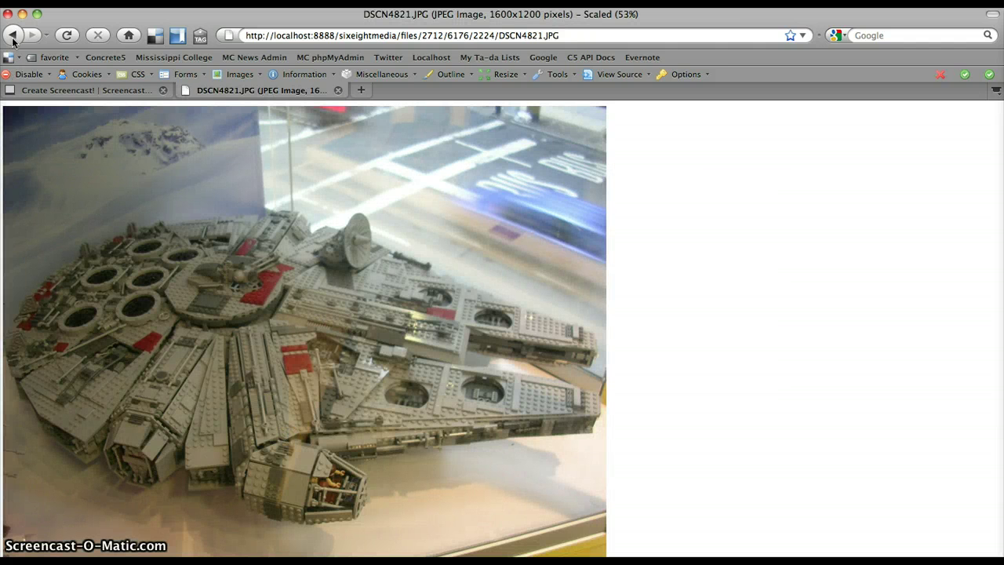
pyautogui.click(11, 36)
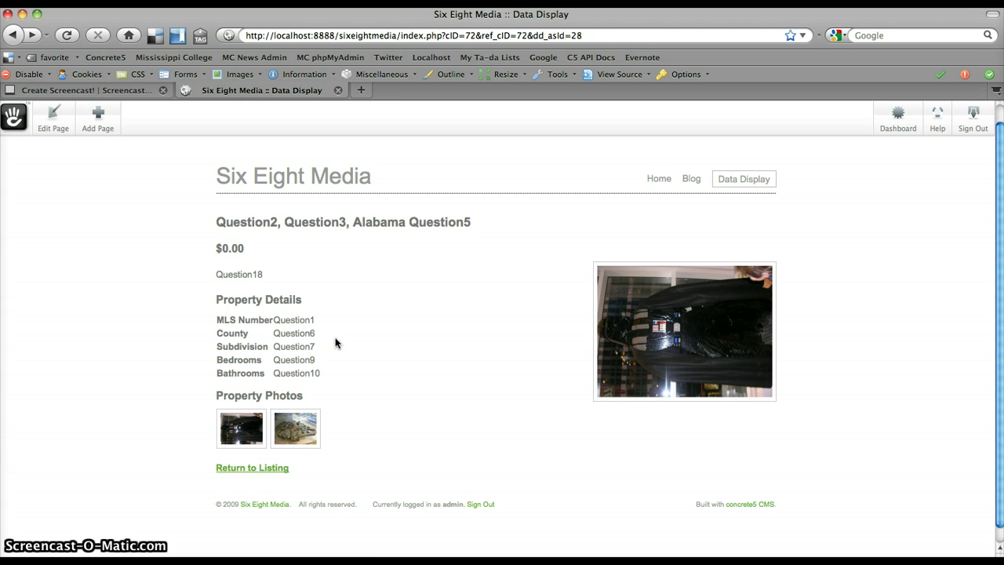
pyautogui.click(271, 469)
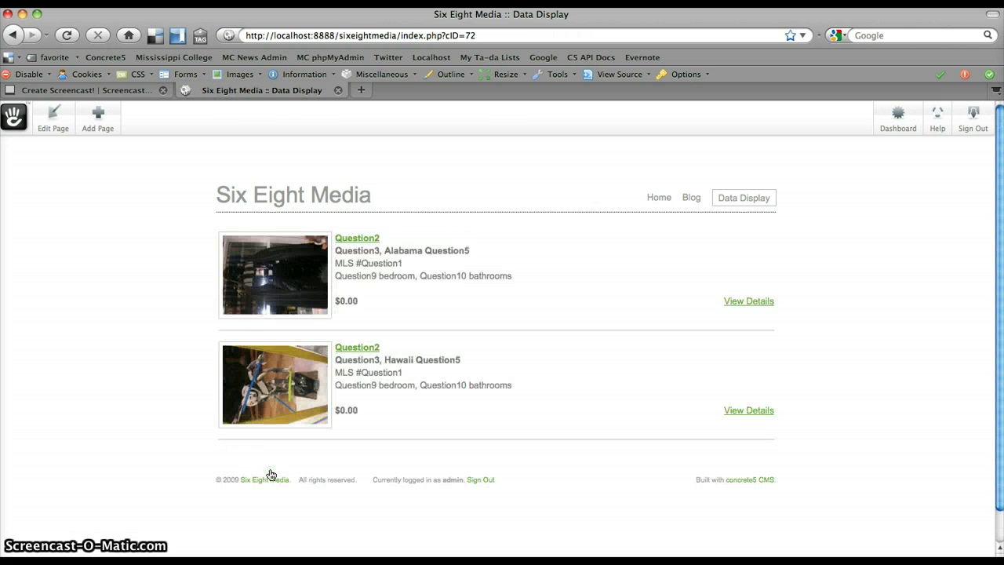
# Step: Enable the search form in the Data Display block with State as the search field, and publish the page
pyautogui.click(54, 138)
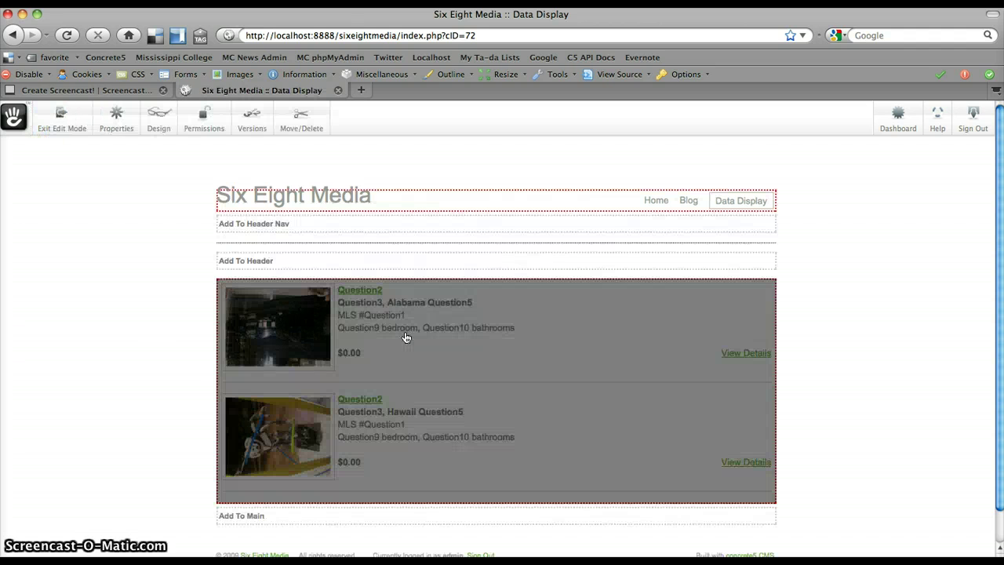
pyautogui.click(405, 338)
pyautogui.click(417, 342)
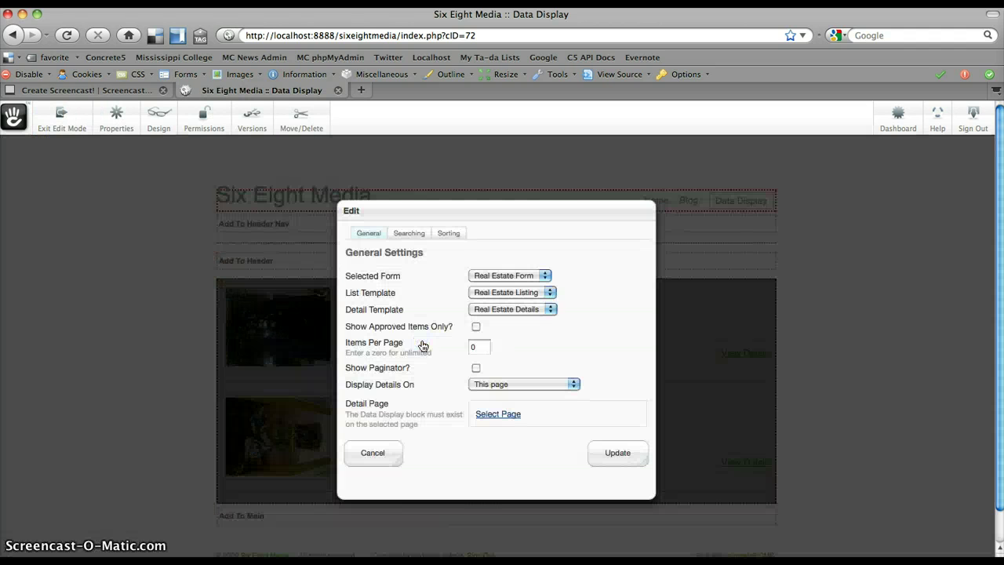
pyautogui.click(409, 233)
pyautogui.click(476, 295)
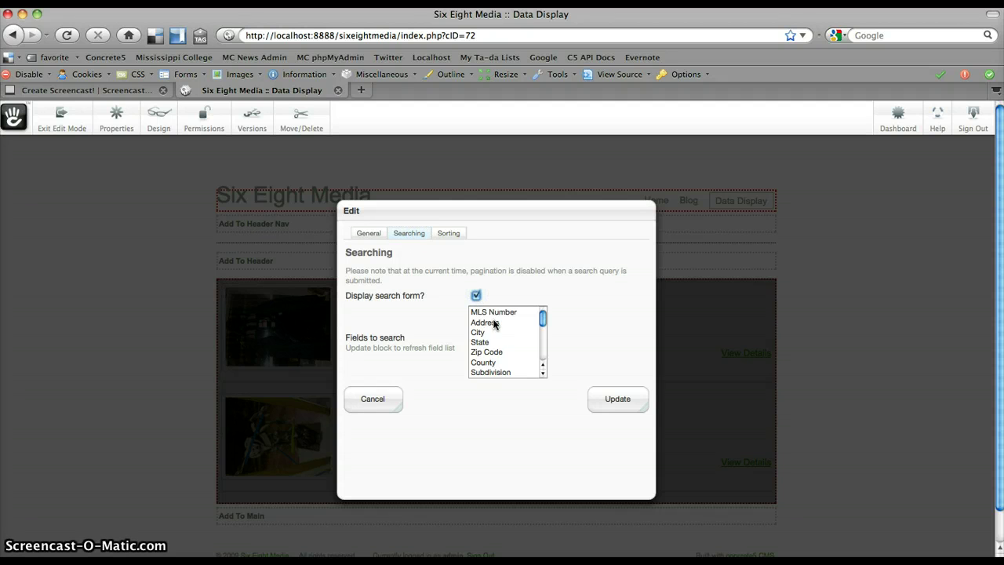
pyautogui.click(481, 342)
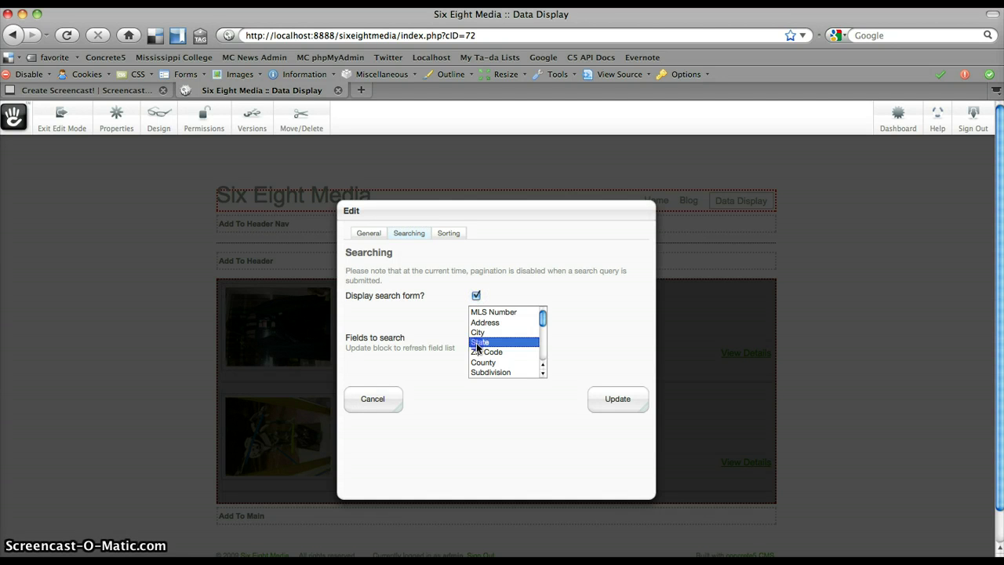
pyautogui.click(605, 400)
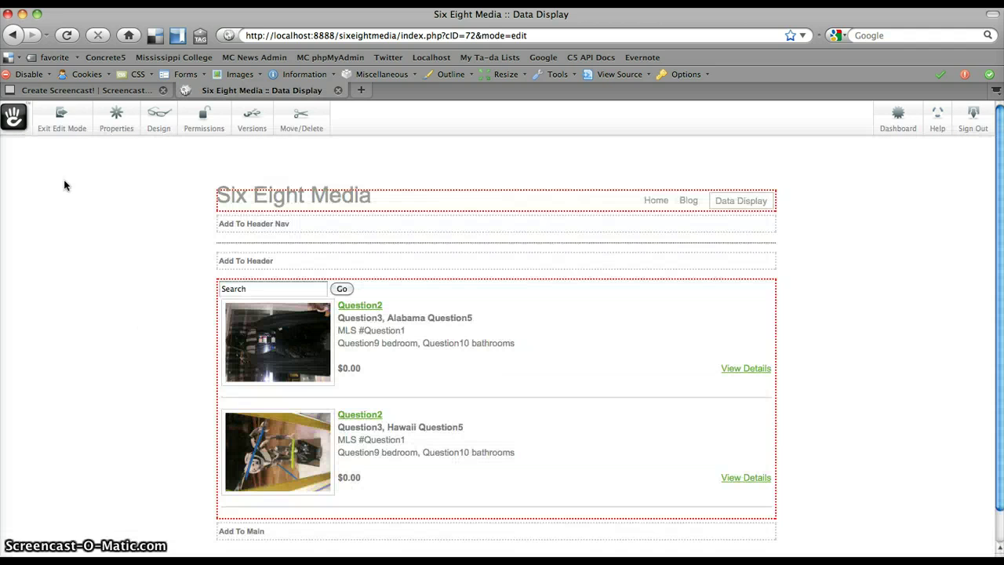
pyautogui.click(61, 117)
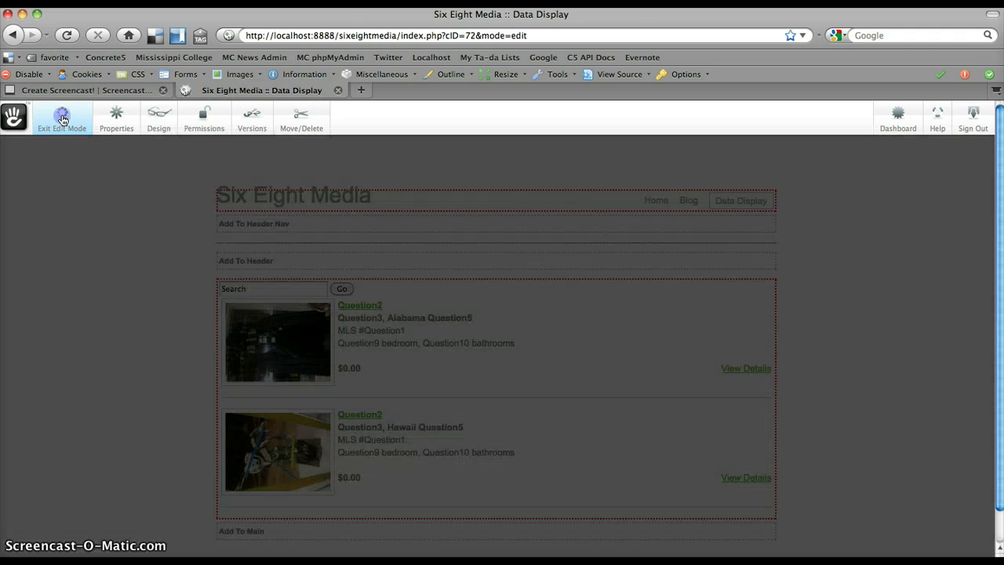
pyautogui.click(658, 272)
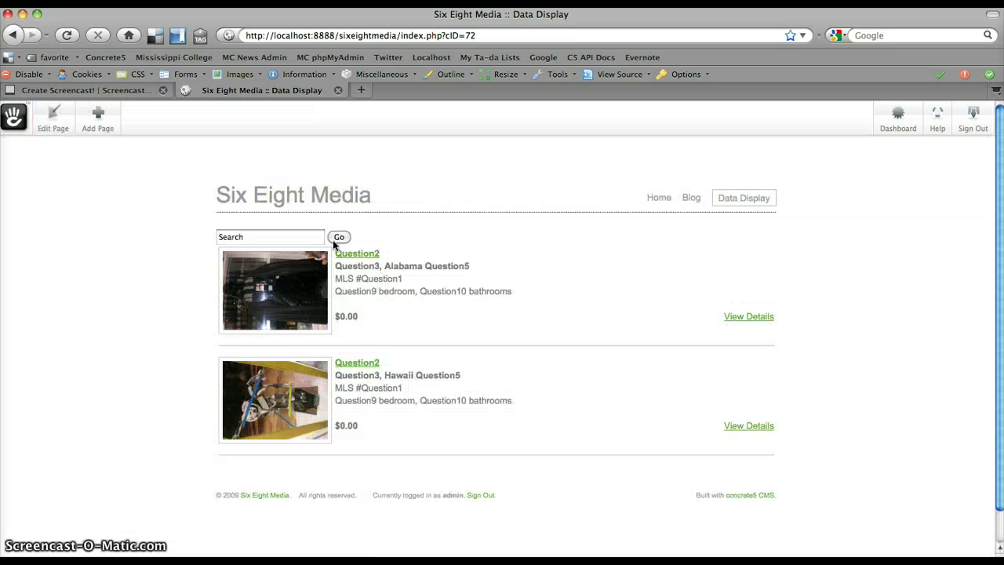
# Step: Search the listings for Hawaii and check the state shown in the result
pyautogui.click(313, 235)
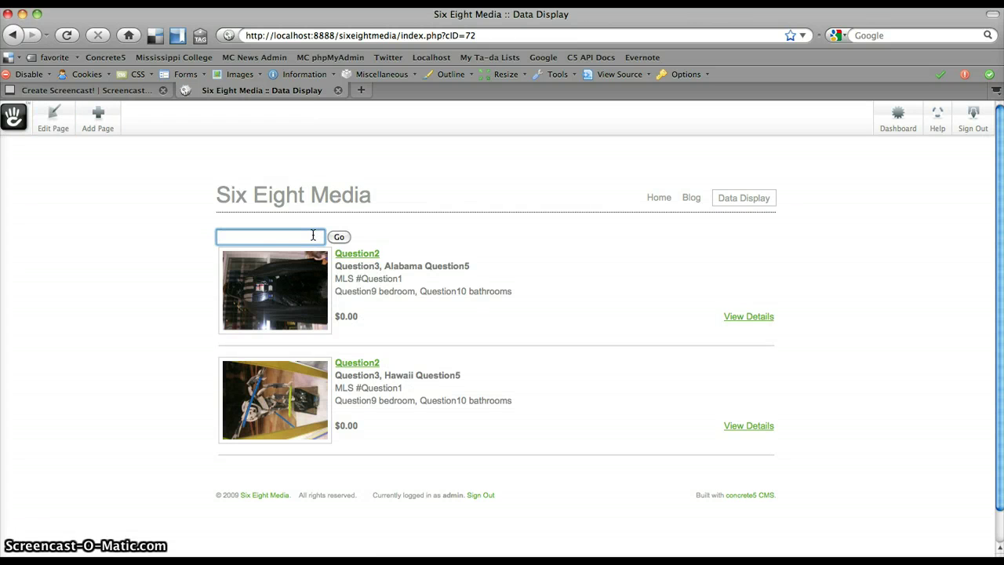
pyautogui.write('Hawaii')
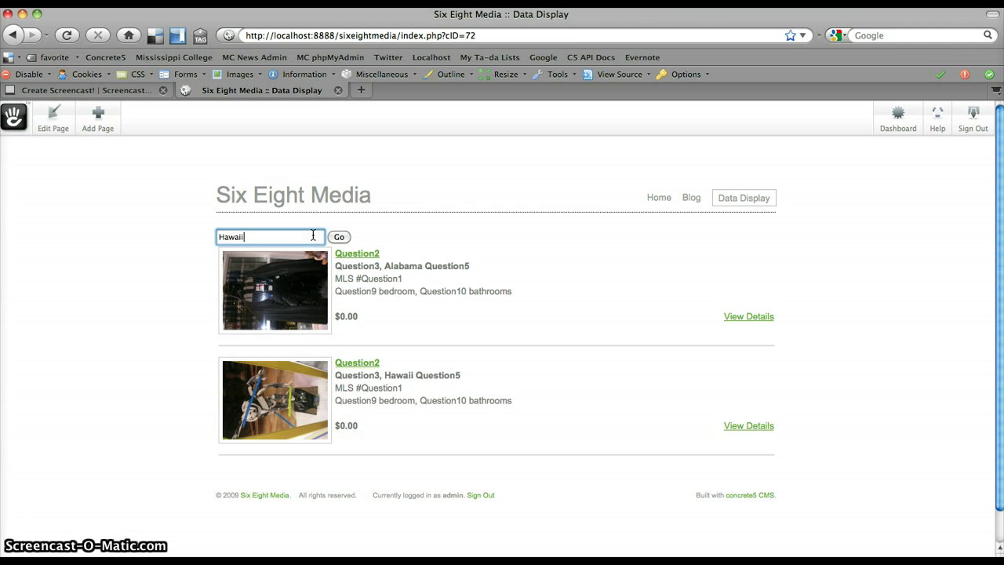
pyautogui.click(338, 238)
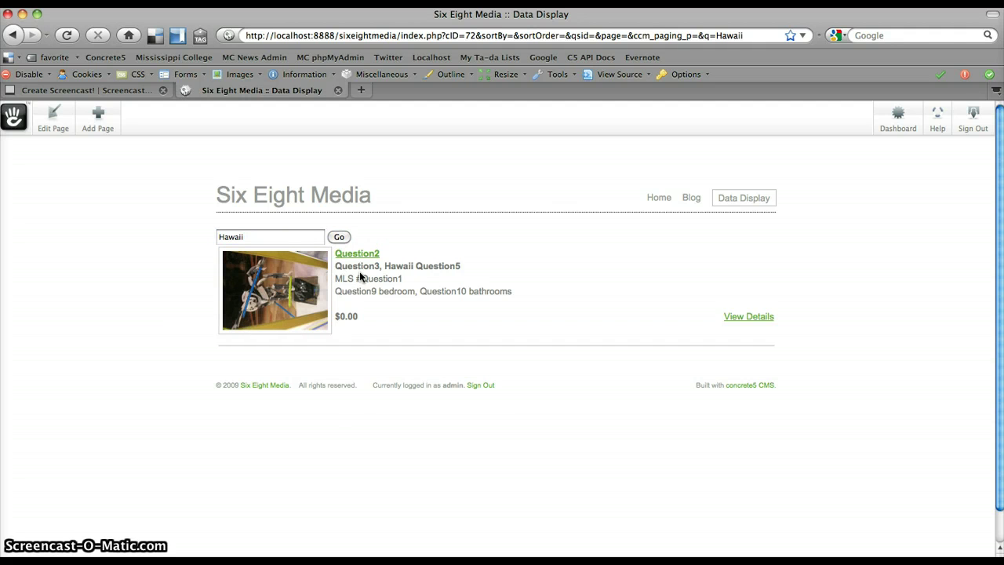
pyautogui.moveTo(384, 265); pyautogui.dragTo(435, 265)
pyautogui.click(435, 265)
# Step: Search the listings for Mississippi
pyautogui.doubleClick(251, 239)
pyautogui.press('BackSpace')
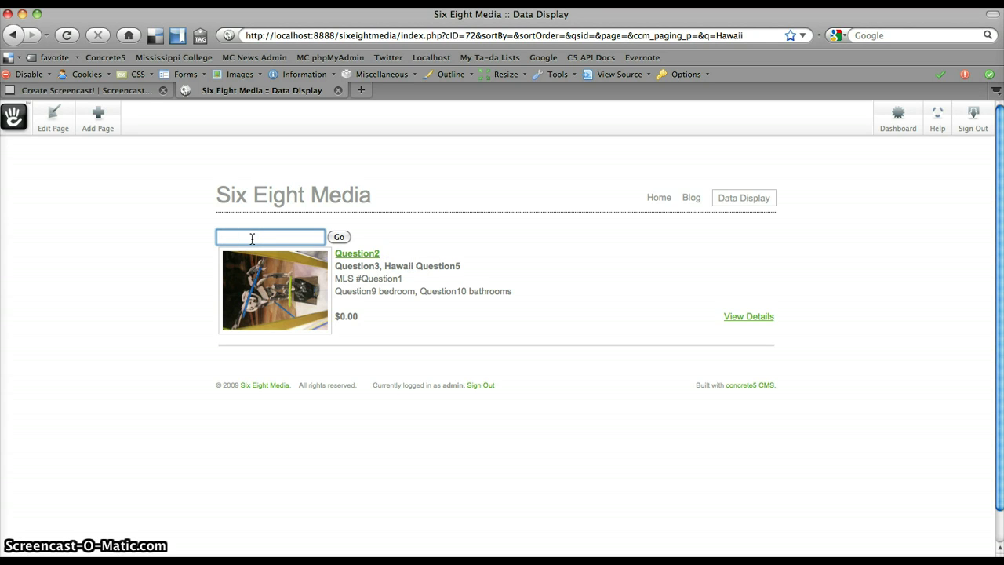
pyautogui.write('Miss')
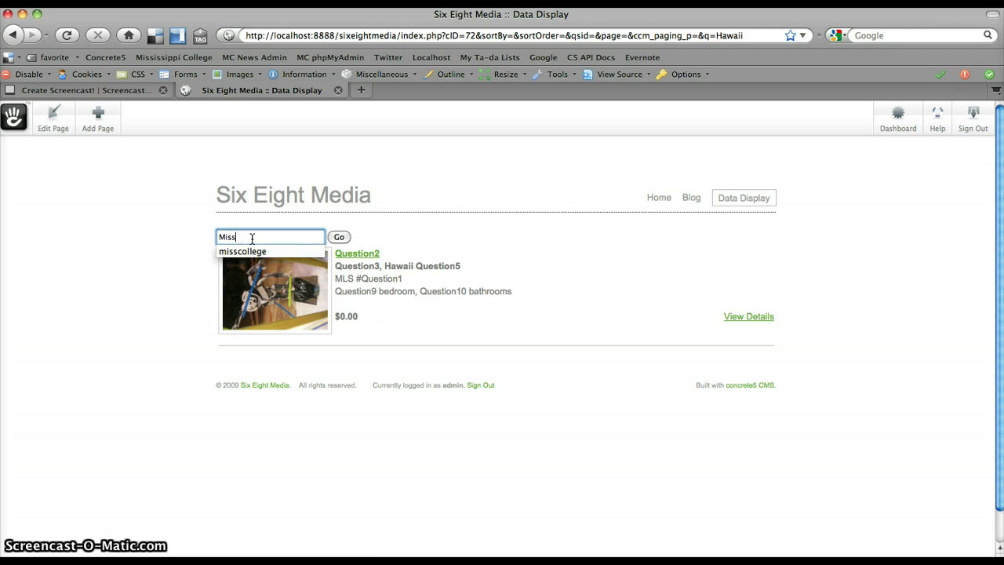
pyautogui.write('issippi')
pyautogui.press('Return')
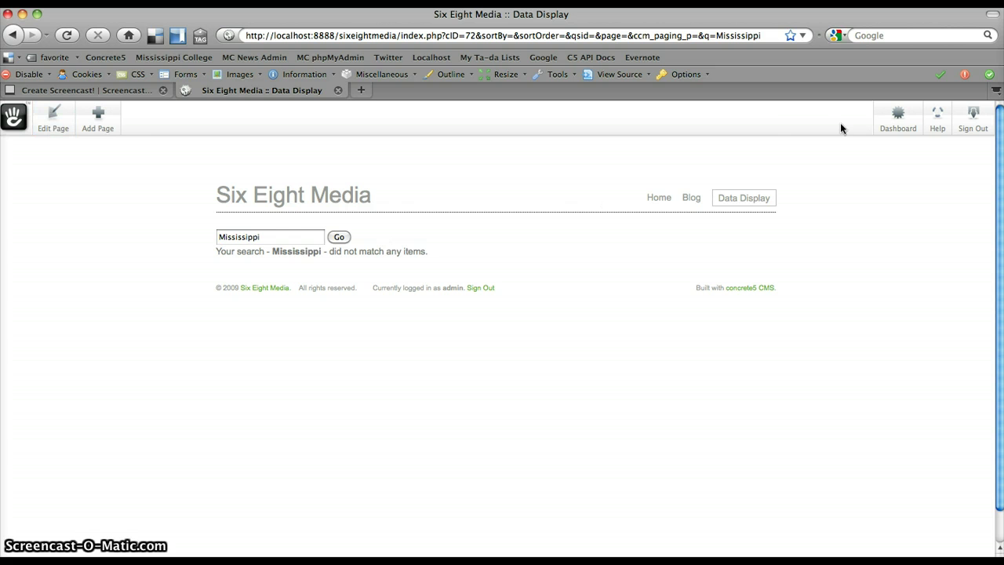
# Step: Go to the dashboard and open the Import/Export page of the Data Display package
pyautogui.click(896, 119)
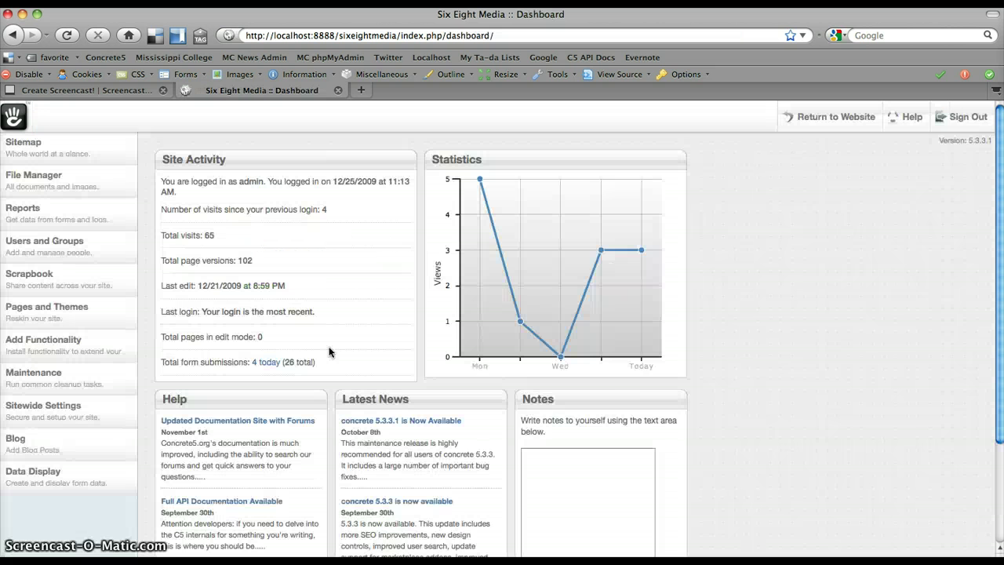
pyautogui.click(58, 470)
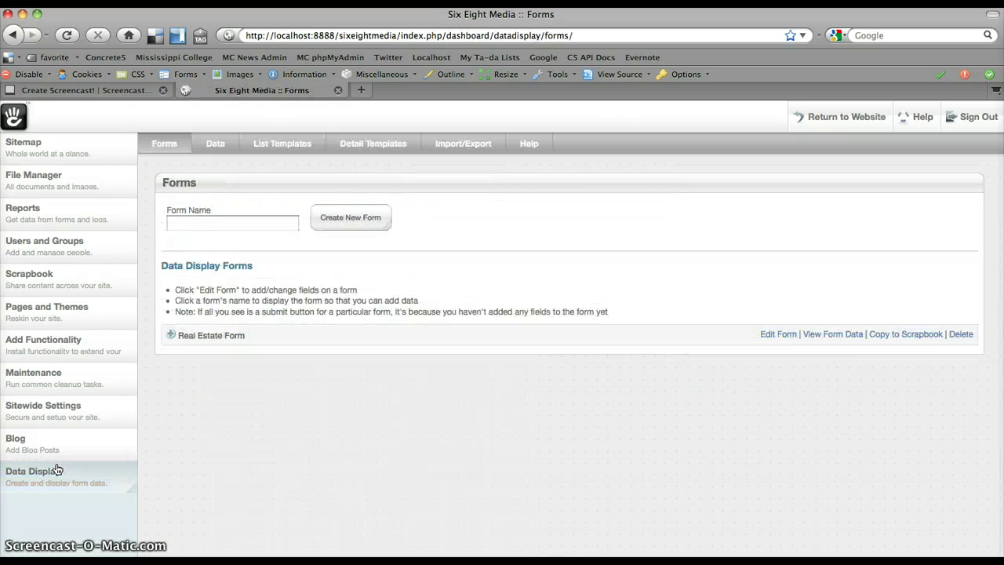
pyautogui.click(467, 146)
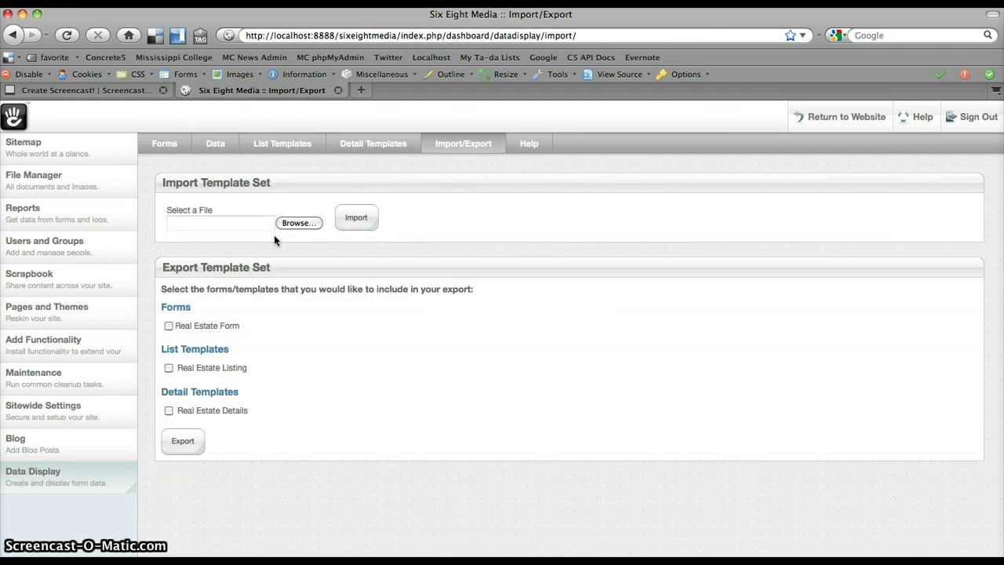
# Step: Import the template set dd-faq.xml from the MAMP folder htdocs/sixeightmedia/packages/datadisplay
pyautogui.click(295, 223)
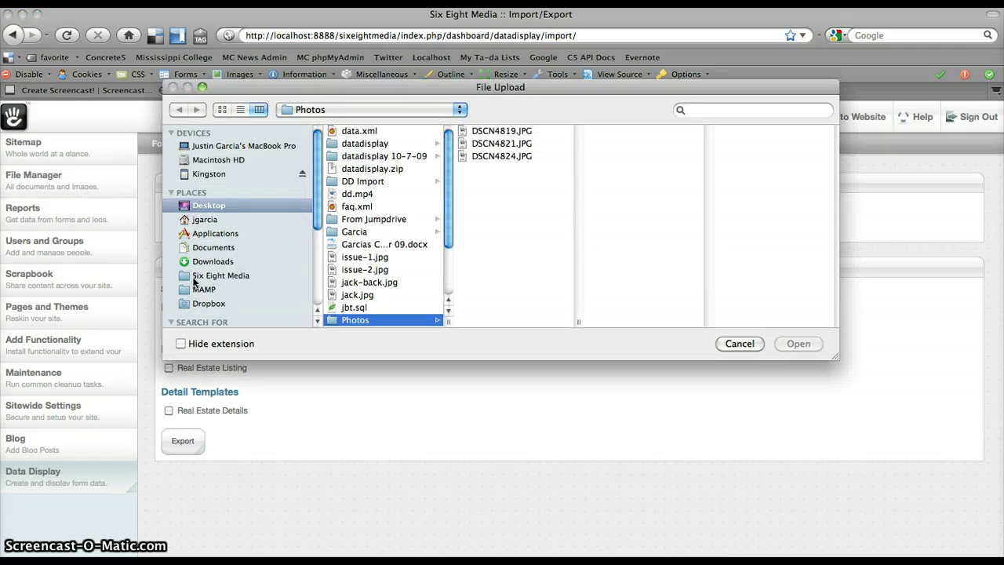
pyautogui.click(202, 289)
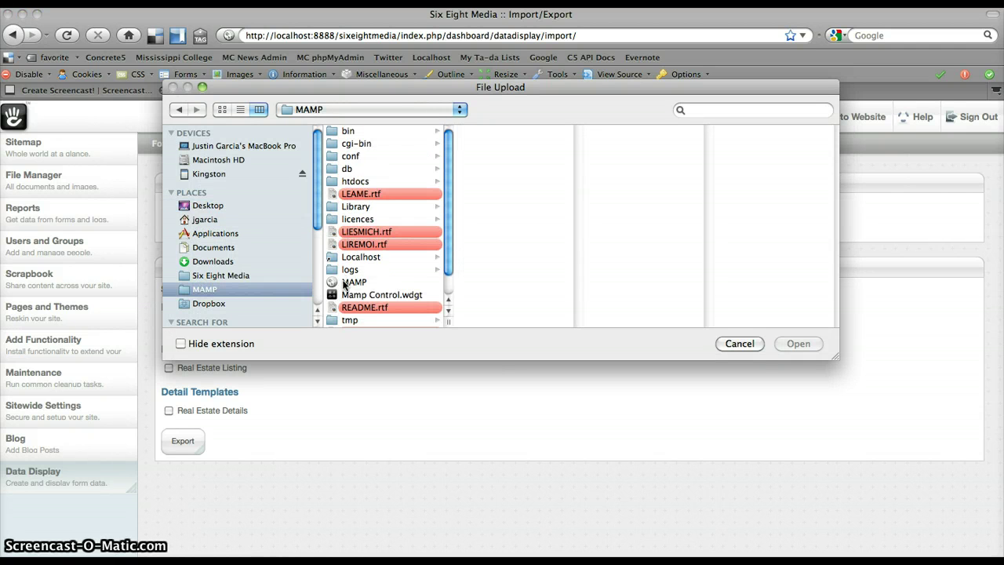
pyautogui.click(361, 183)
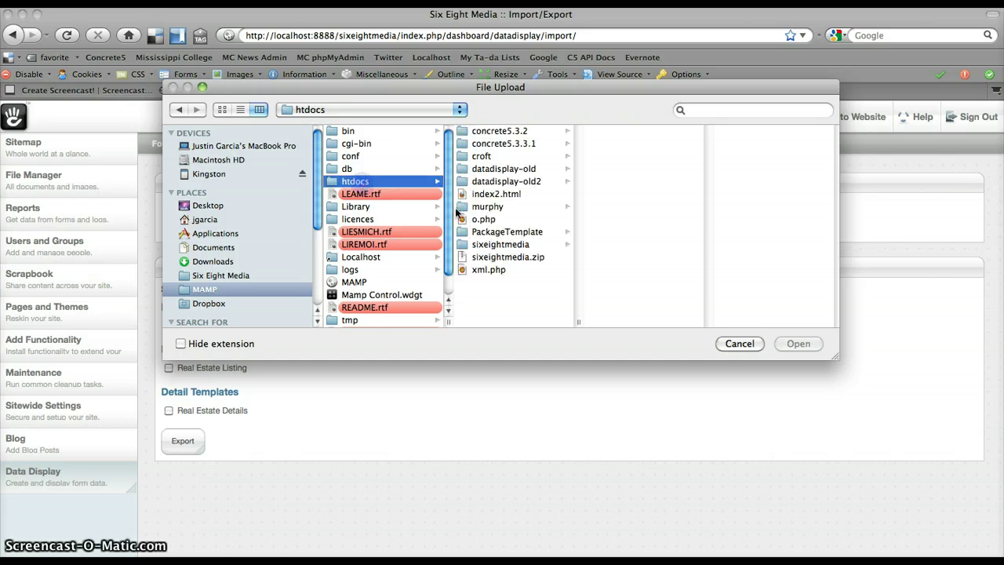
pyautogui.click(482, 244)
pyautogui.scroll(-2, 612, 281)
pyautogui.click(613, 289)
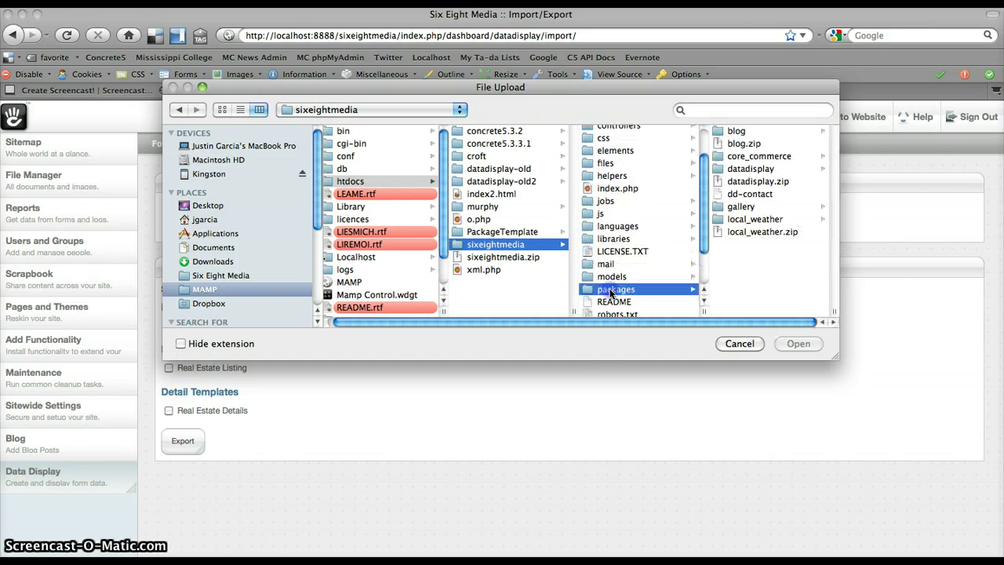
pyautogui.click(739, 169)
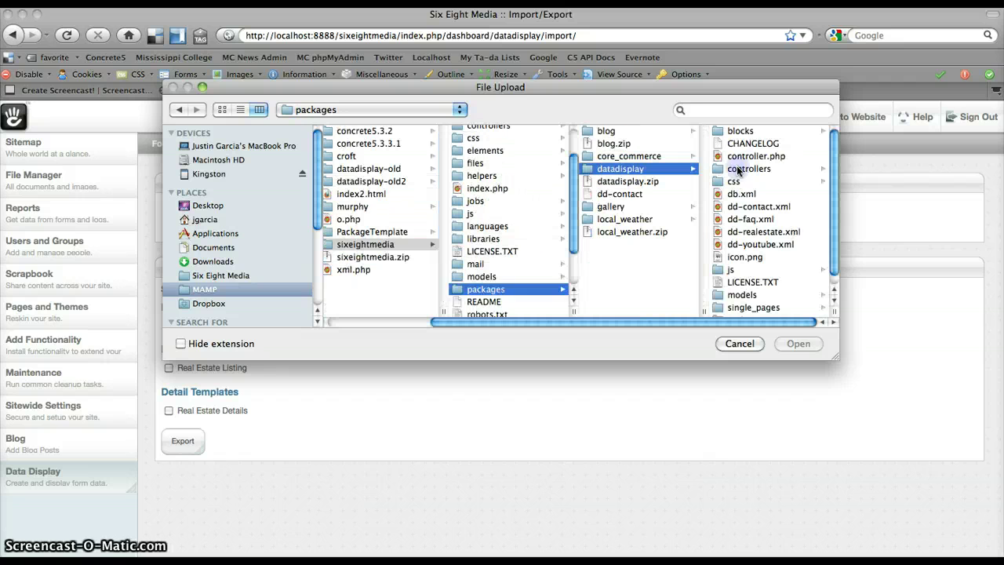
pyautogui.click(738, 221)
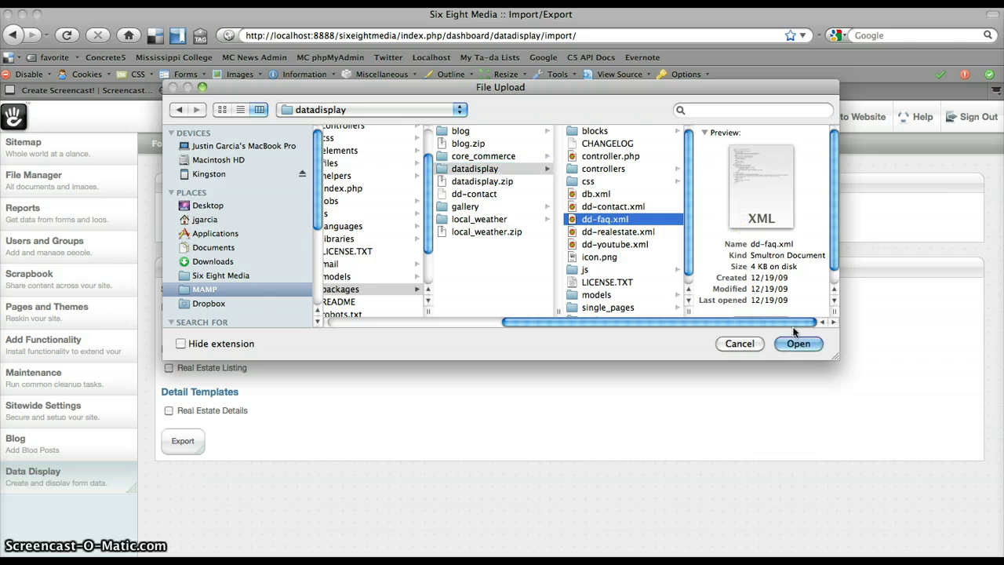
pyautogui.click(797, 344)
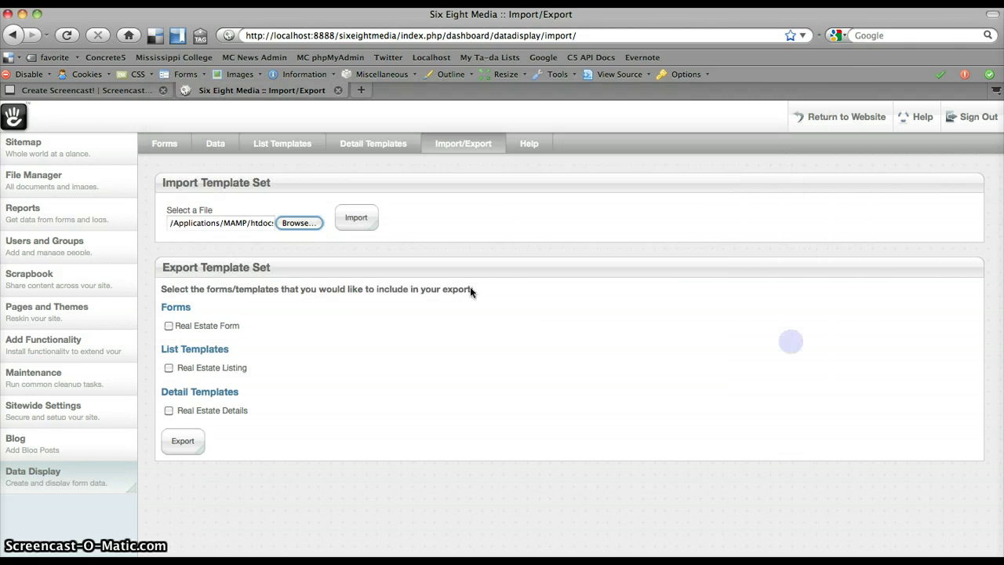
pyautogui.click(367, 218)
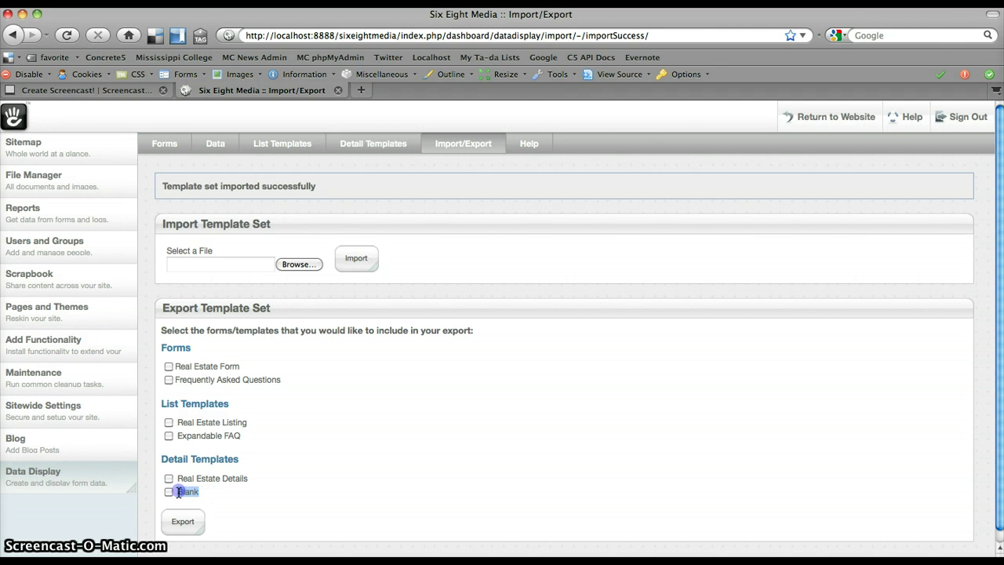
# Step: Load the Blank detail template and examine its content and associated form
pyautogui.click(345, 145)
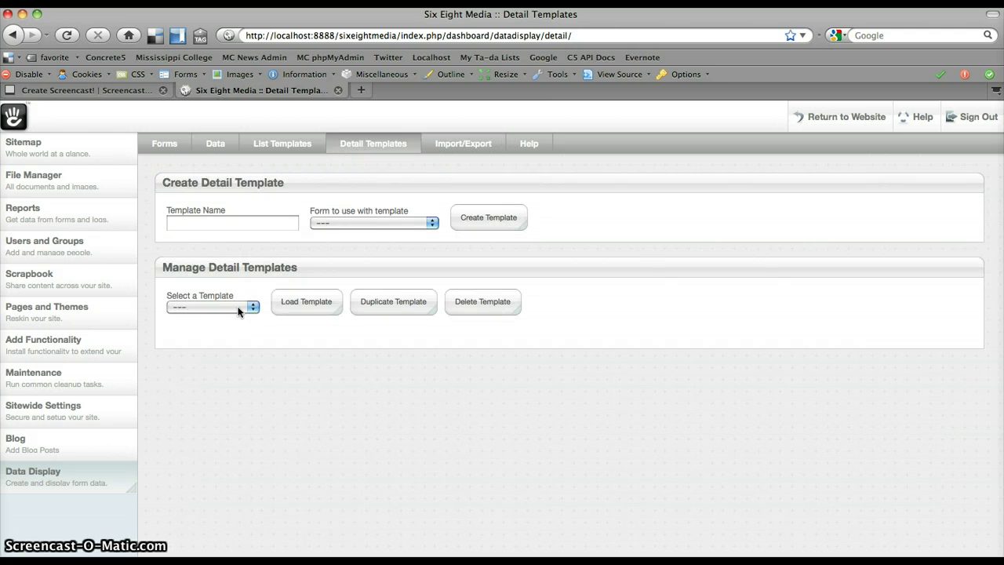
pyautogui.click(229, 310)
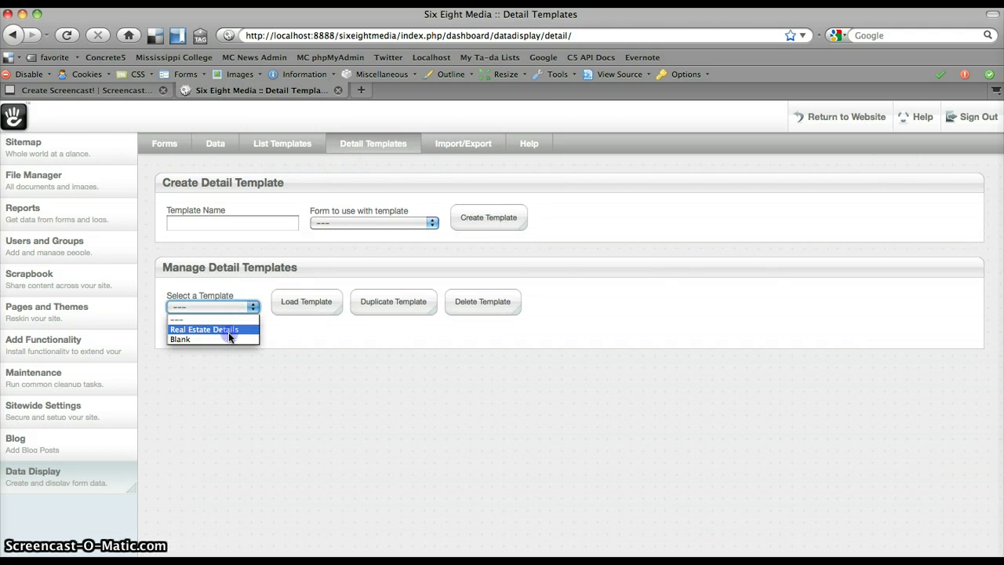
pyautogui.click(228, 338)
pyautogui.click(302, 299)
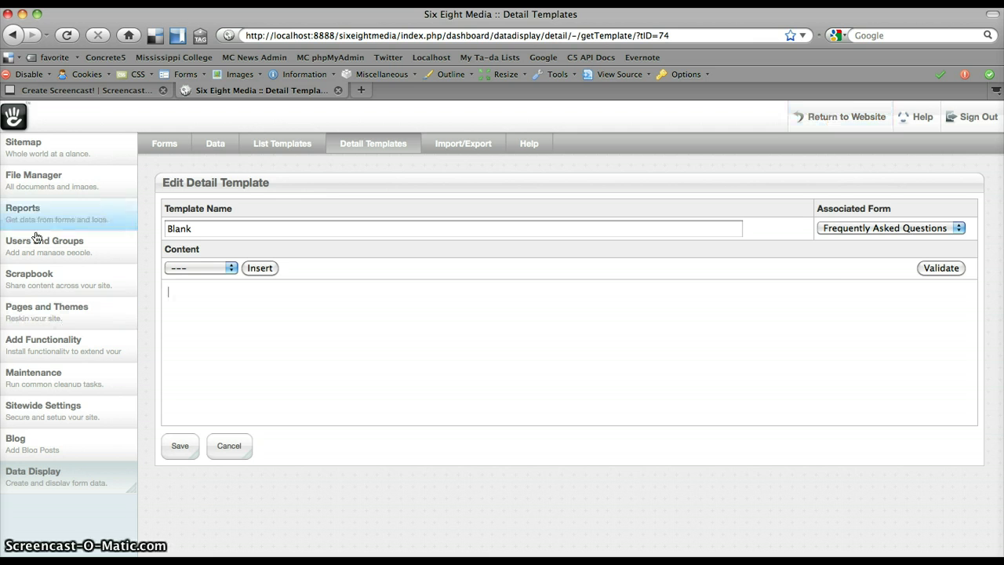
pyautogui.click(75, 163)
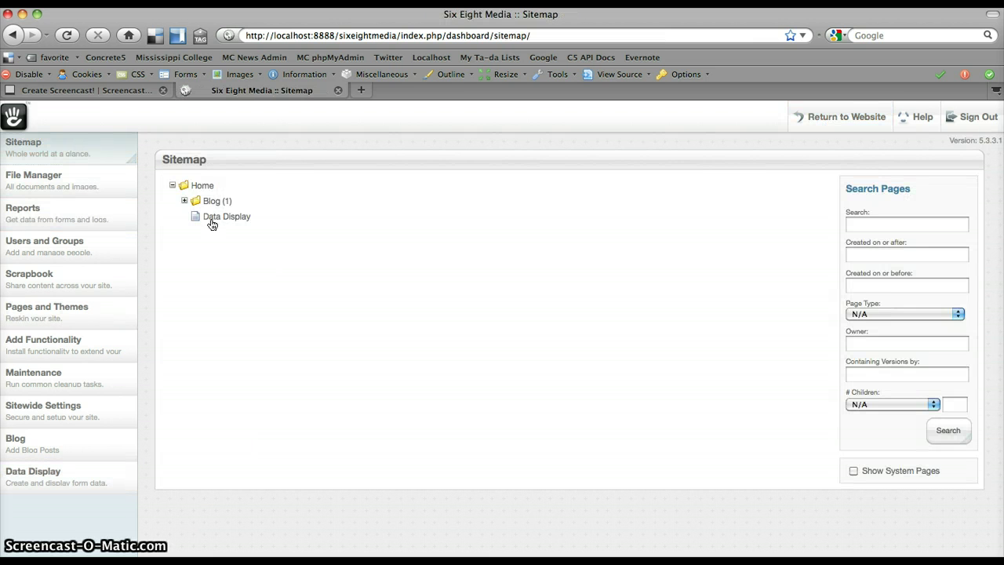
pyautogui.click(211, 223)
pyautogui.click(229, 227)
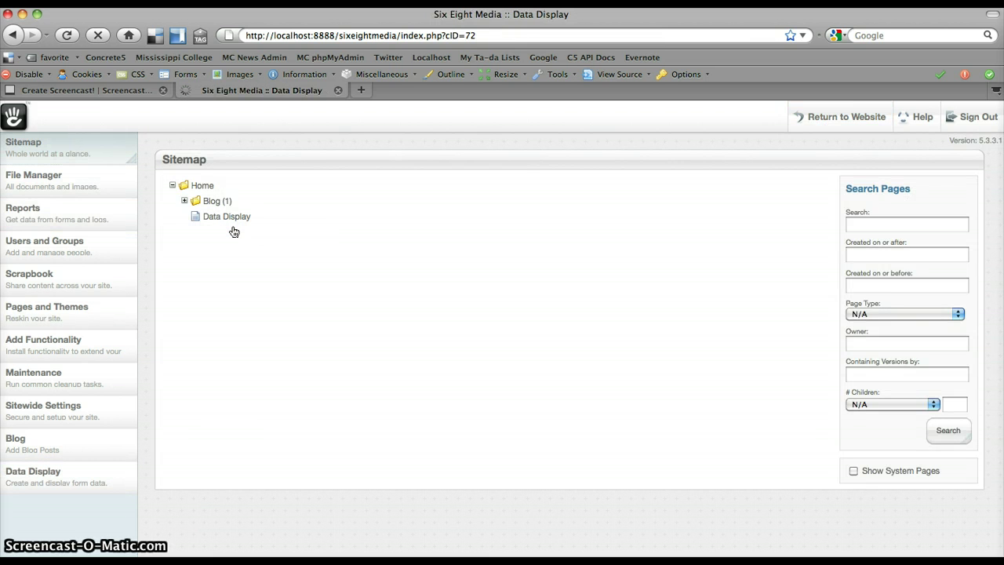
pyautogui.click(14, 35)
# Step: Submit a Frequently Asked Questions entry in Data Display with the question "What is my name?" and an answer stating the person's first name
pyautogui.click(46, 477)
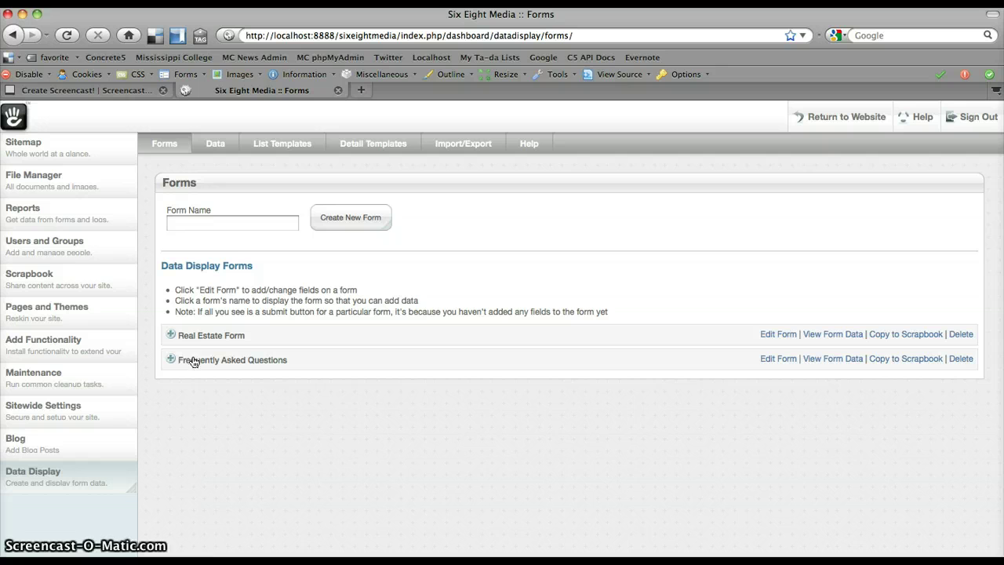
pyautogui.click(194, 368)
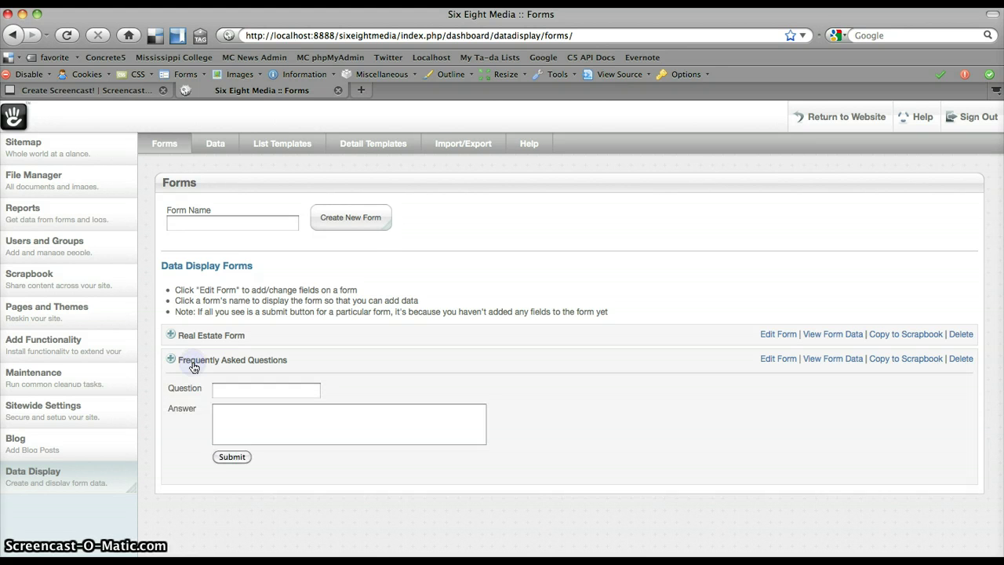
pyautogui.click(241, 396)
pyautogui.write('What is my')
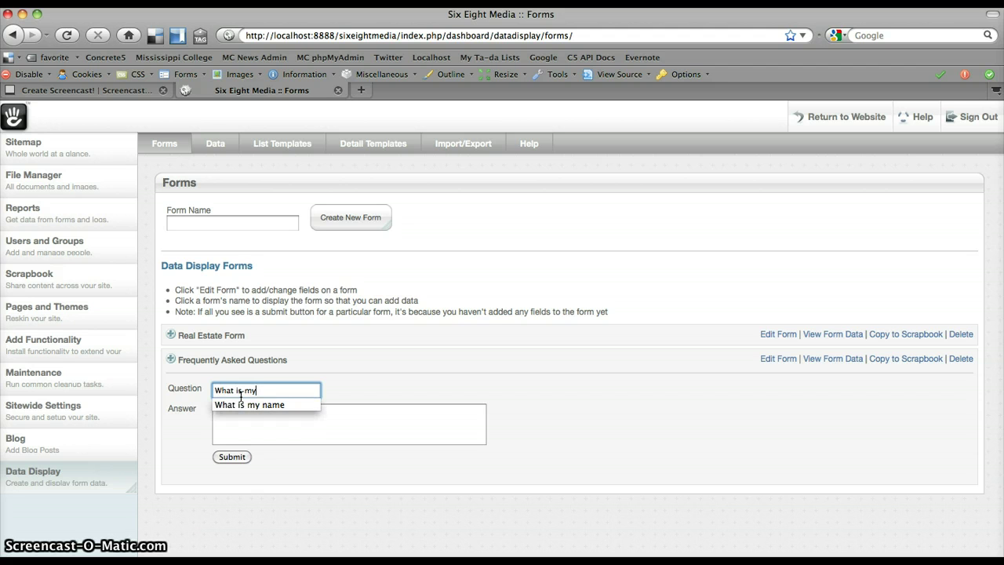
pyautogui.press('Down')
pyautogui.press('Return')
pyautogui.press('Tab')
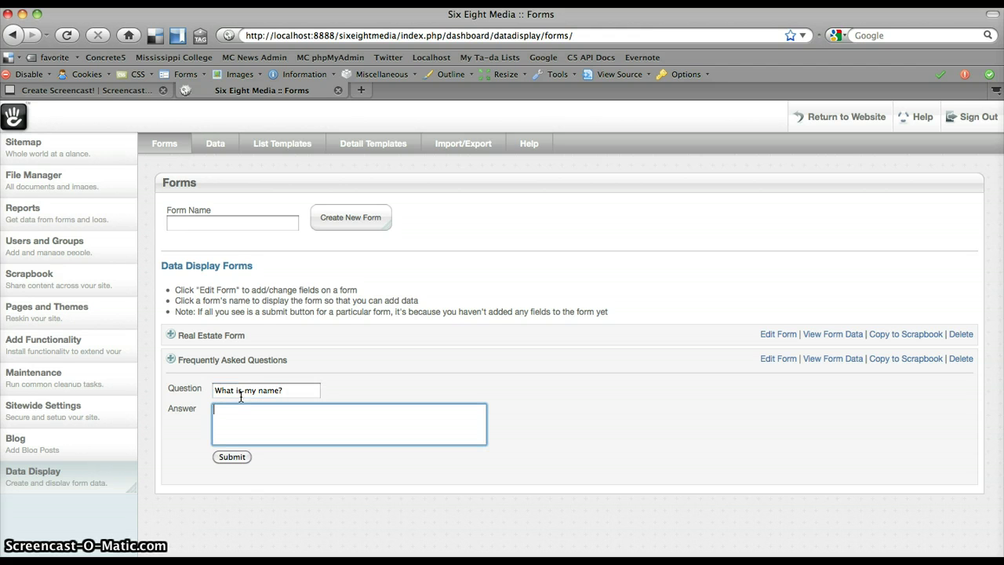
pyautogui.write('My name is Justin...')
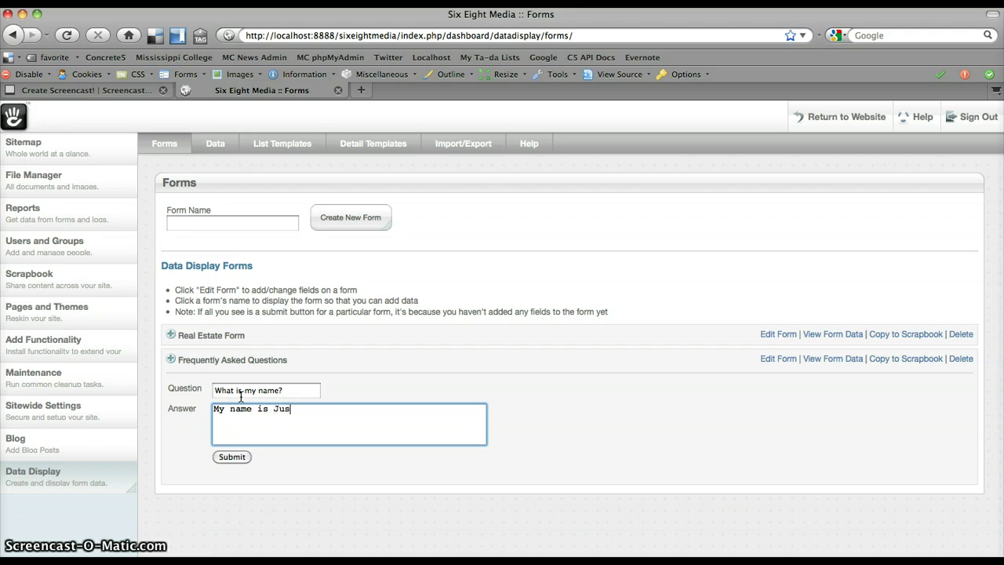
pyautogui.click(232, 457)
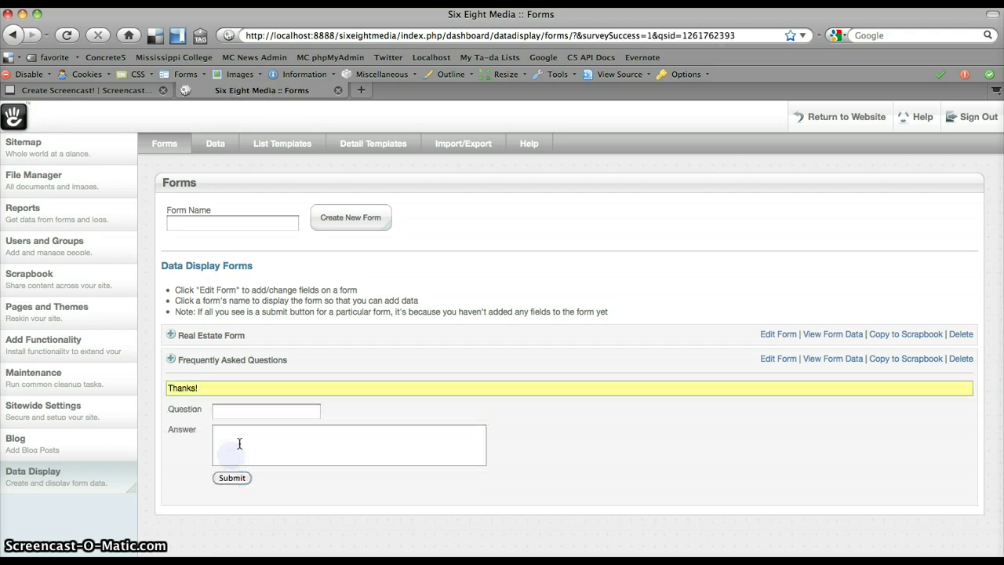
# Step: Submit a second FAQ entry with the question "What is today?" and the answer "Today is Thursday."
pyautogui.click(248, 416)
pyautogui.write('What is today?')
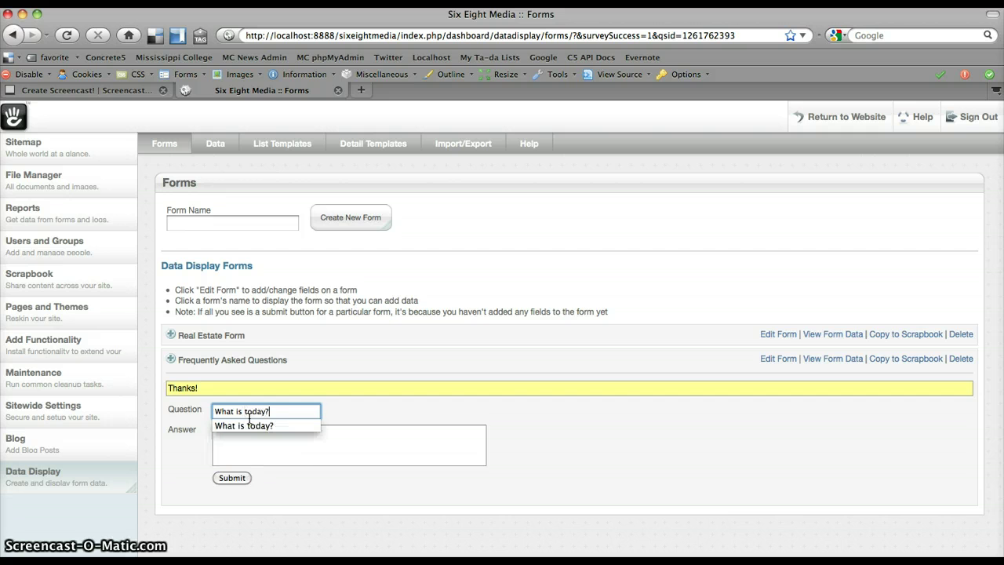
pyautogui.press('Tab')
pyautogui.write('T')
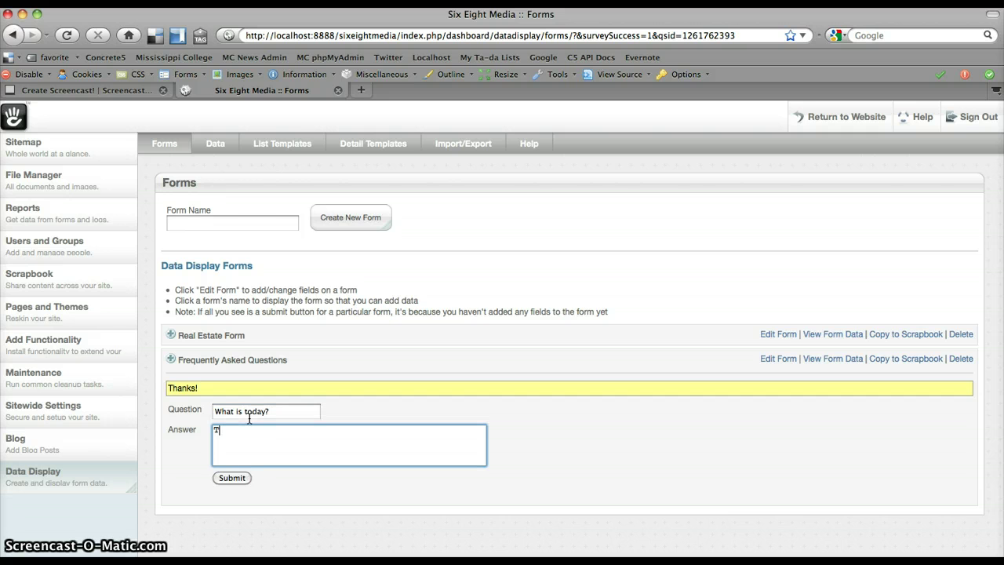
pyautogui.write('oday is THursday.')
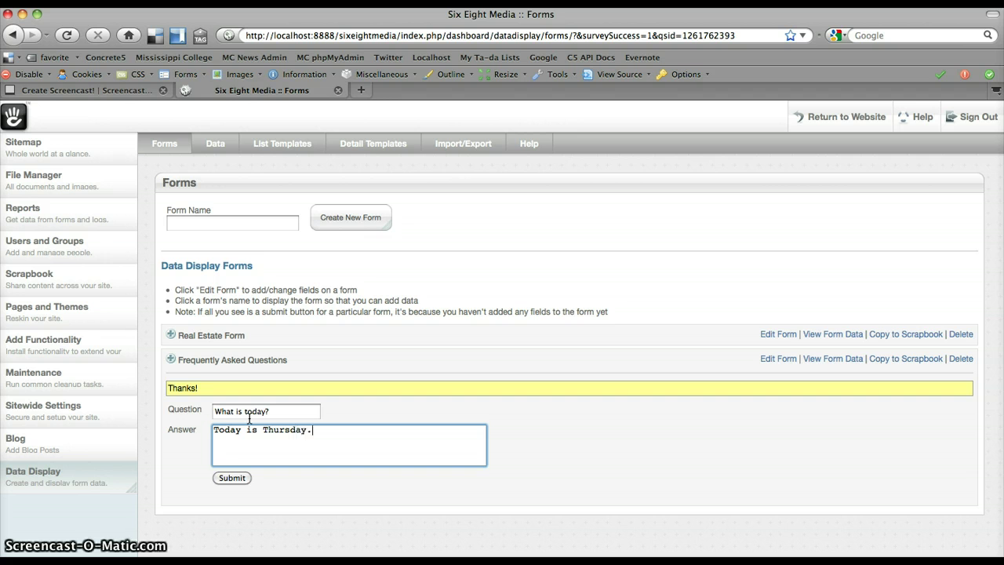
pyautogui.click(231, 478)
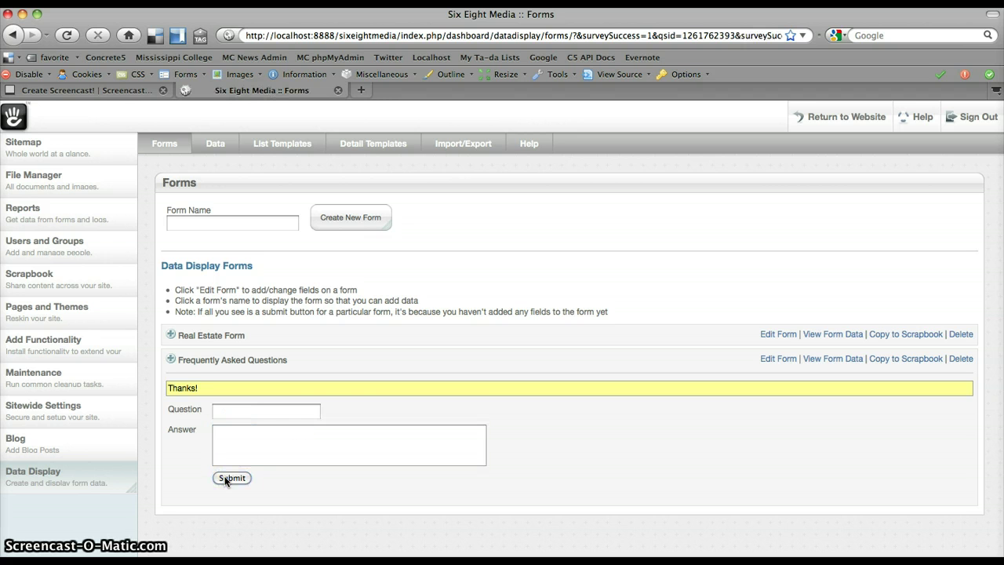
# Step: Visit the Data Display page from the sitemap and put it in edit mode
pyautogui.click(76, 162)
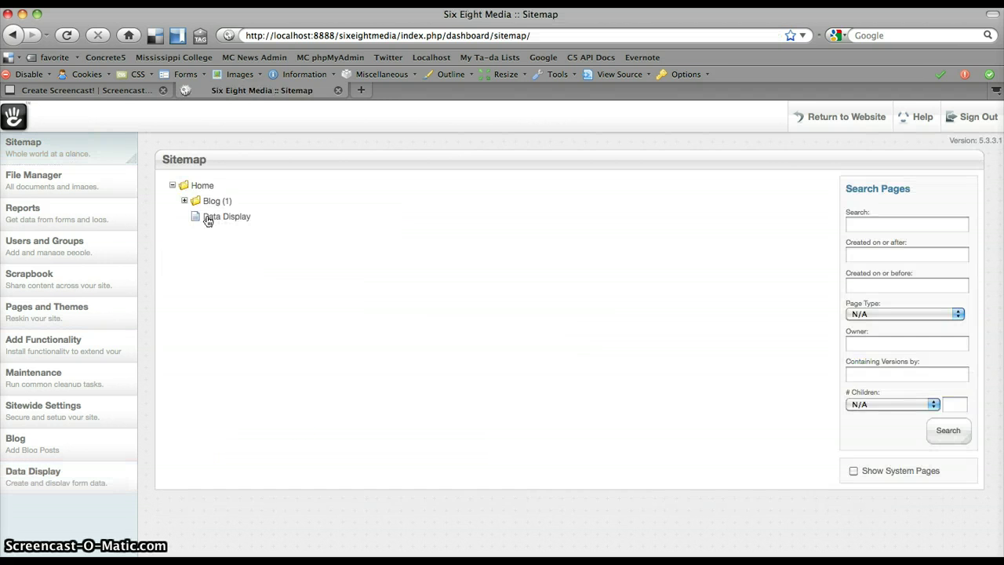
pyautogui.click(213, 219)
pyautogui.click(227, 227)
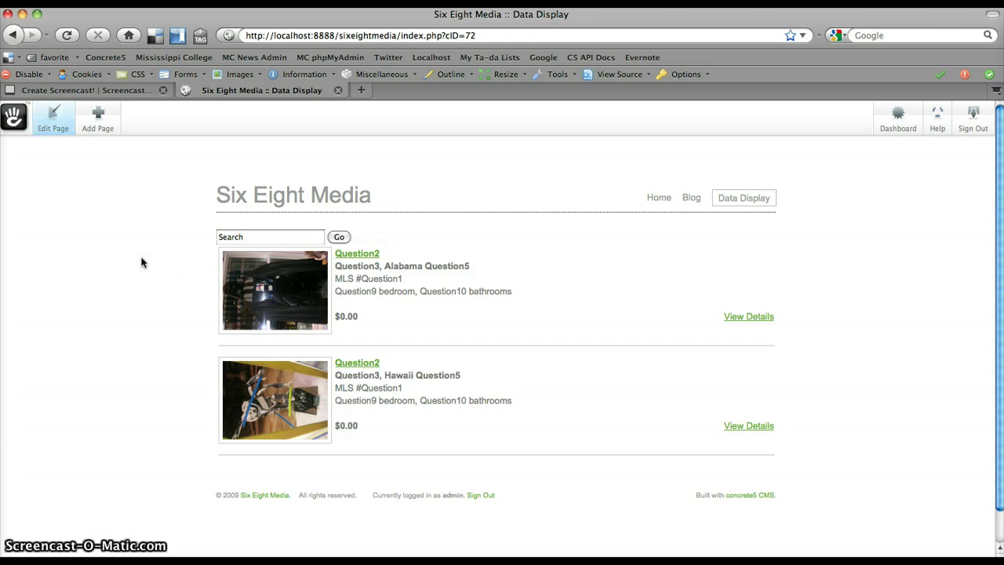
pyautogui.click(50, 121)
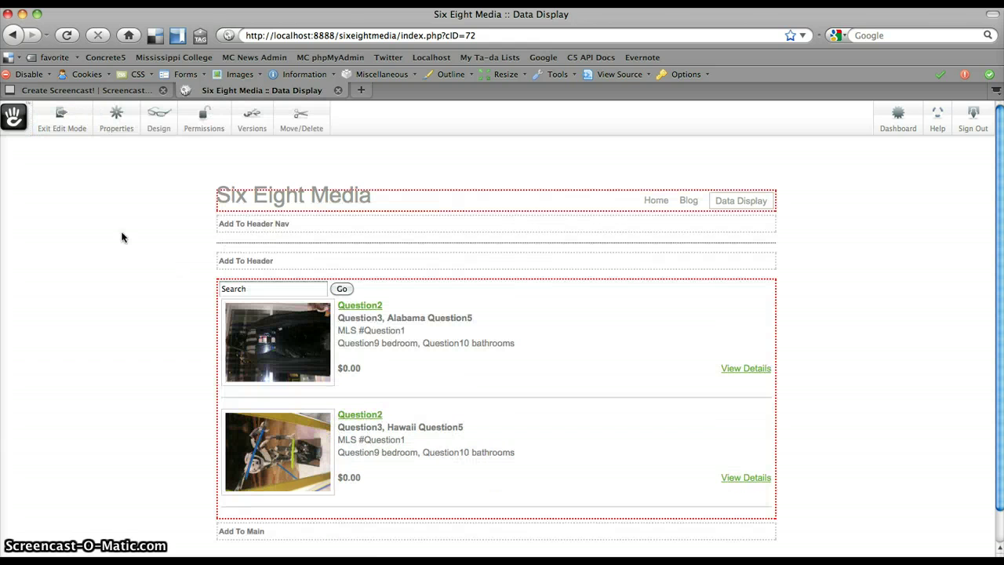
# Step: Set the listing block to the Frequently Asked Questions form, Expandable FAQ list template and Blank detail template, and publish the page
pyautogui.click(290, 354)
pyautogui.click(302, 359)
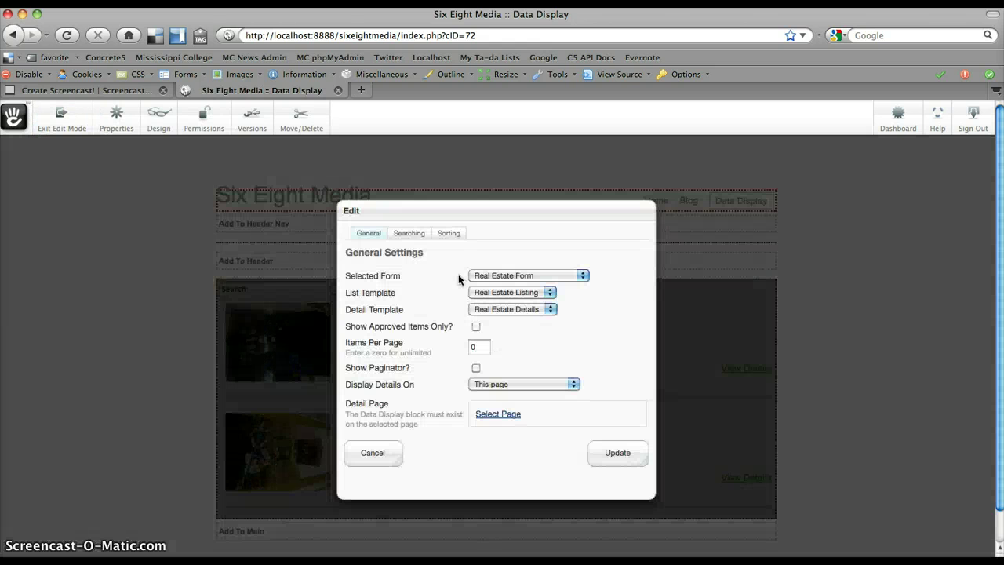
pyautogui.click(504, 275)
pyautogui.click(510, 297)
pyautogui.click(510, 292)
pyautogui.click(506, 314)
pyautogui.click(510, 309)
pyautogui.click(506, 332)
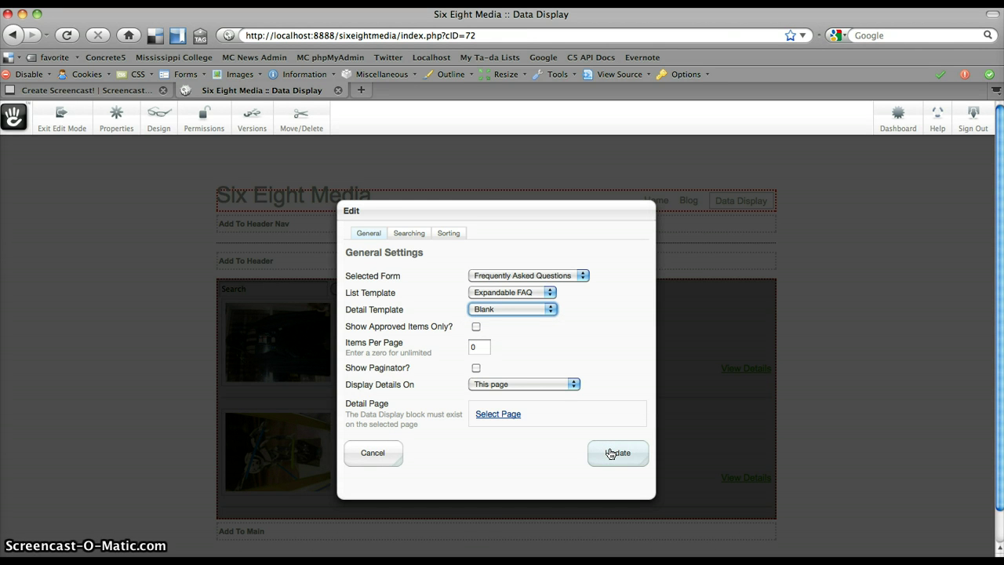
pyautogui.click(611, 453)
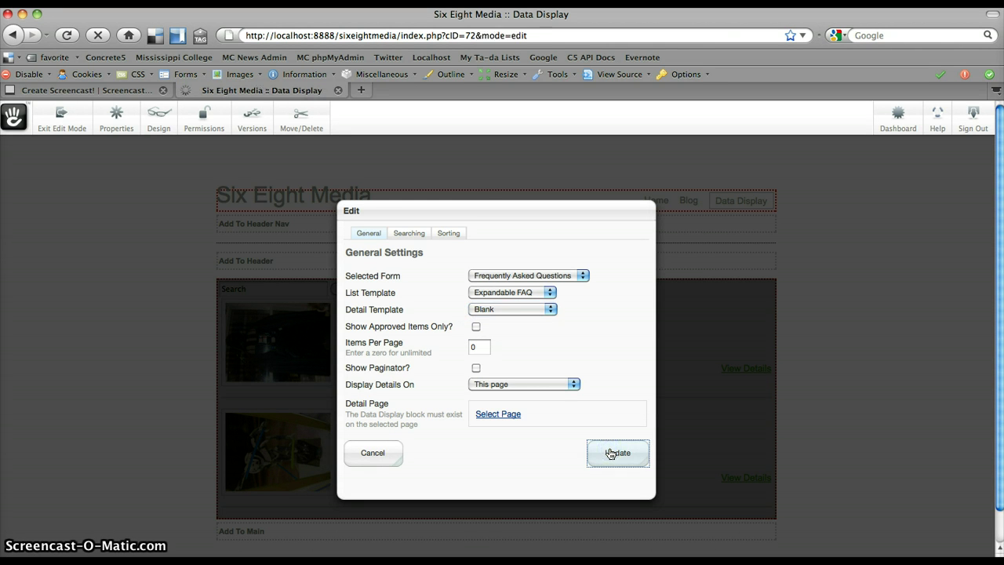
pyautogui.click(65, 126)
pyautogui.click(661, 263)
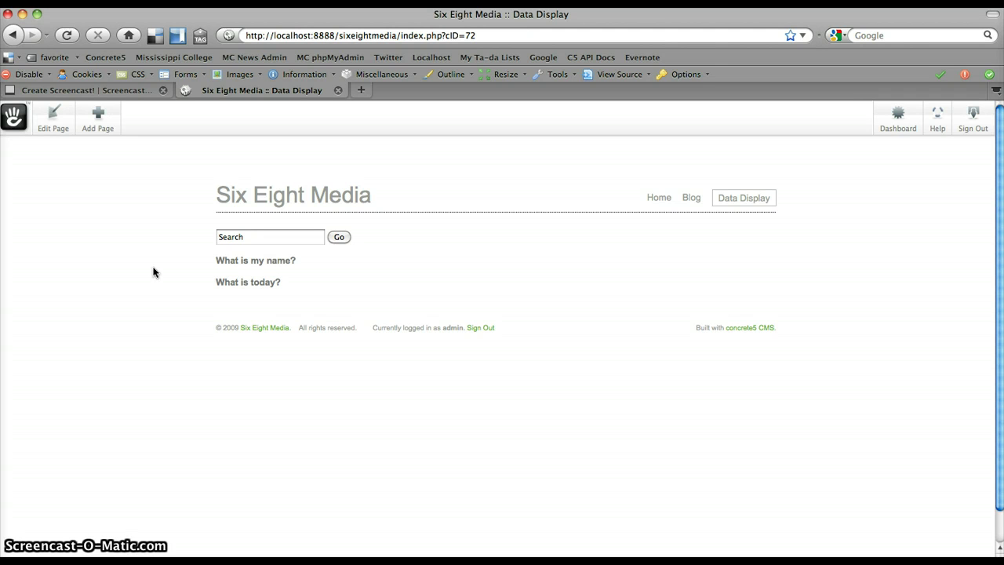
# Step: Expand and collapse the two FAQ questions on the published page to check their answers
pyautogui.click(233, 264)
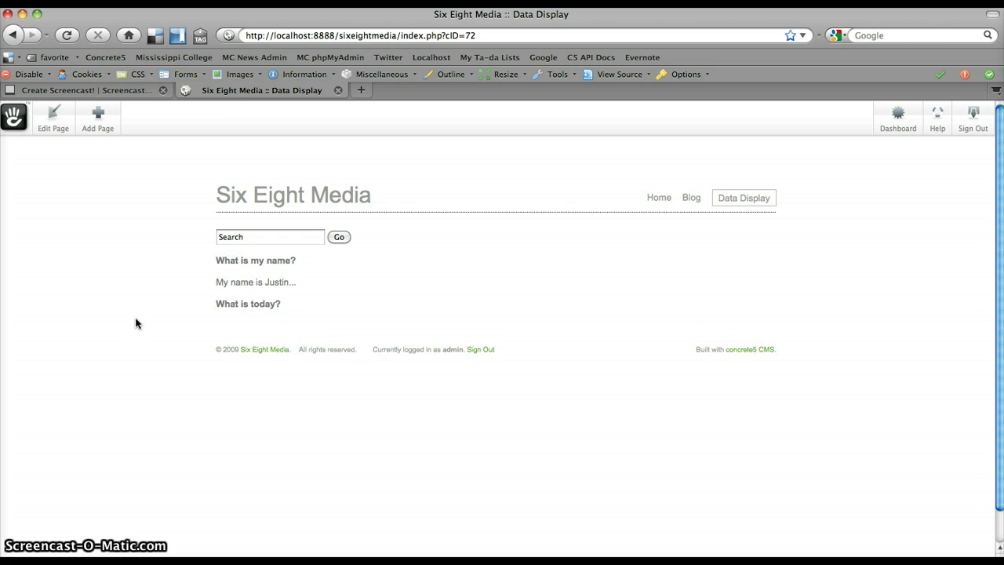
pyautogui.click(243, 263)
pyautogui.click(240, 285)
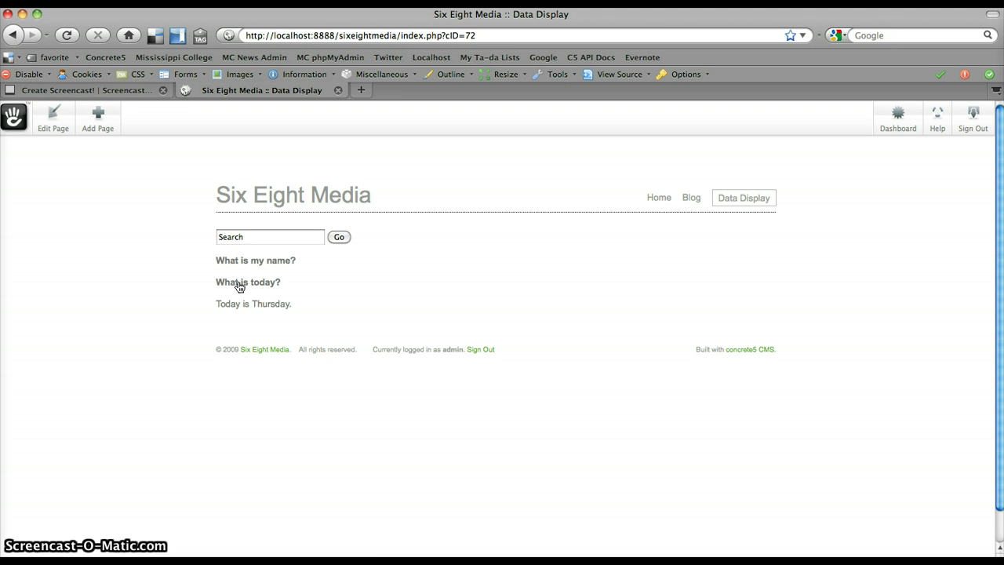
pyautogui.click(248, 261)
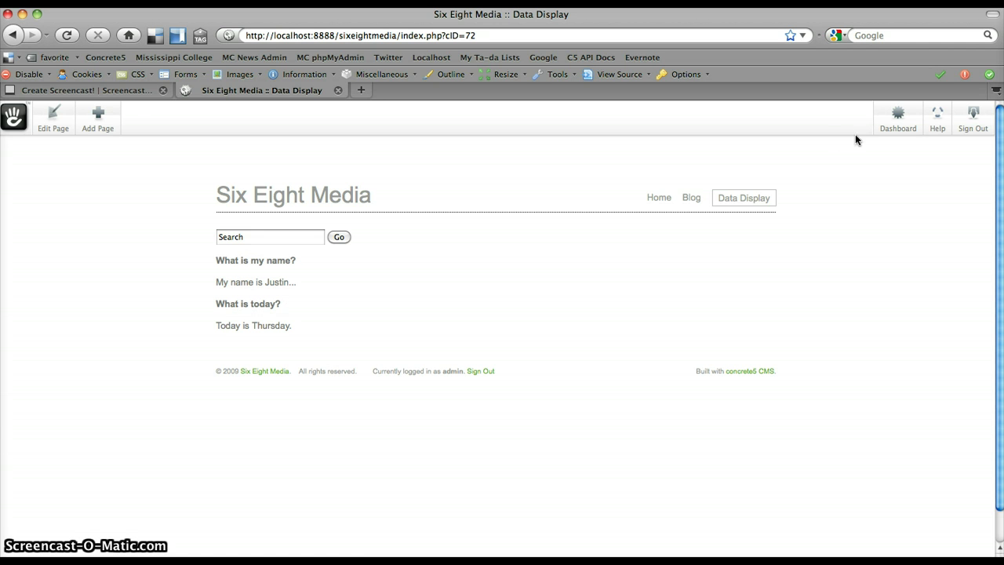
# Step: Export a Data Display template set containing the Real Estate Form, the Real Estate Listing list template and the Real Estate Details detail template
pyautogui.click(886, 129)
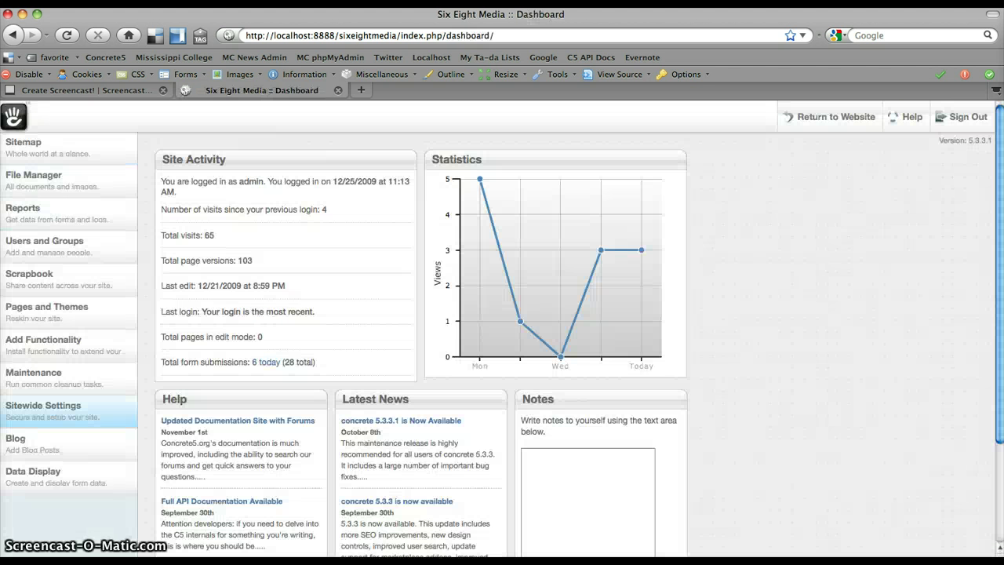
pyautogui.click(39, 473)
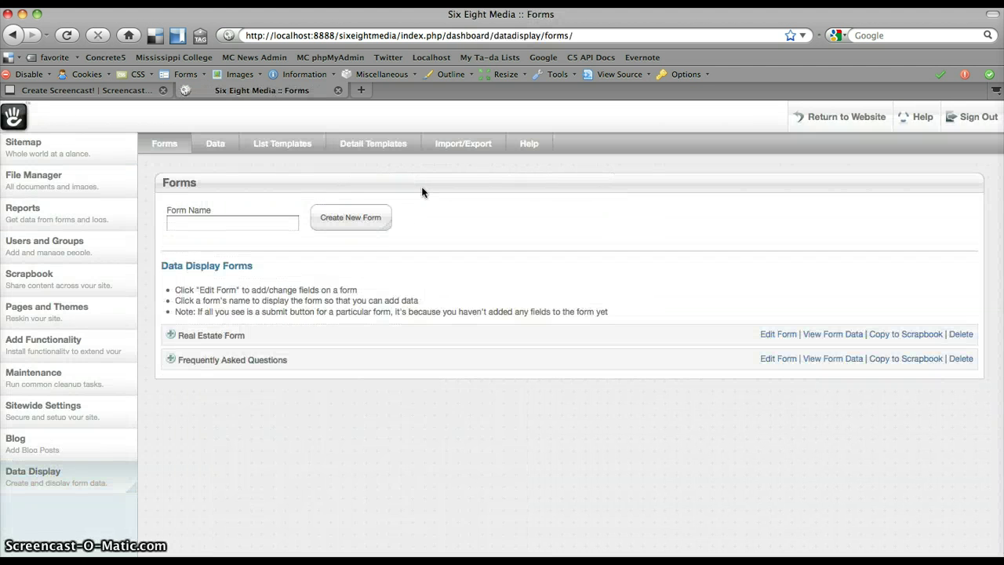
pyautogui.click(440, 149)
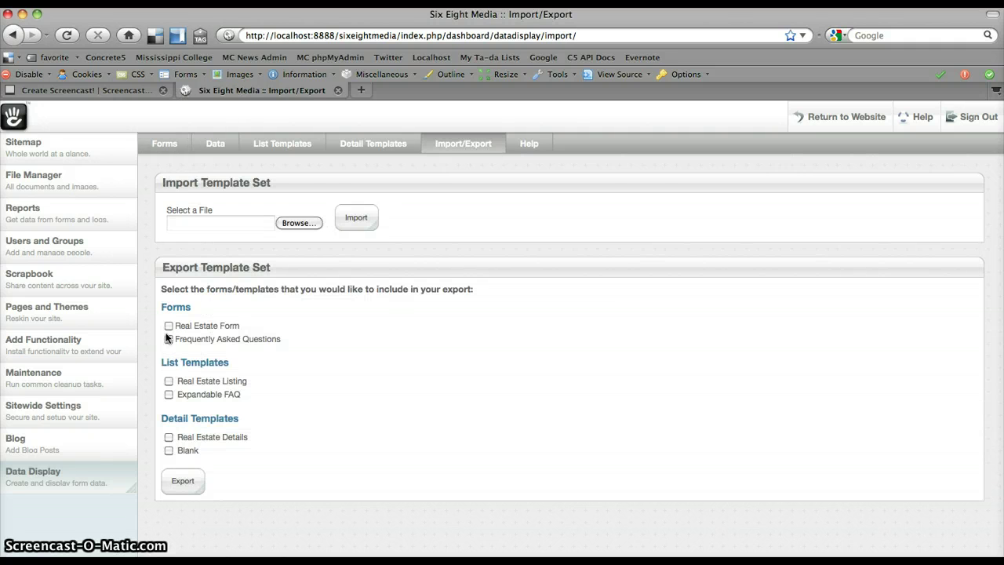
pyautogui.click(169, 326)
pyautogui.click(168, 381)
pyautogui.click(169, 437)
pyautogui.click(182, 482)
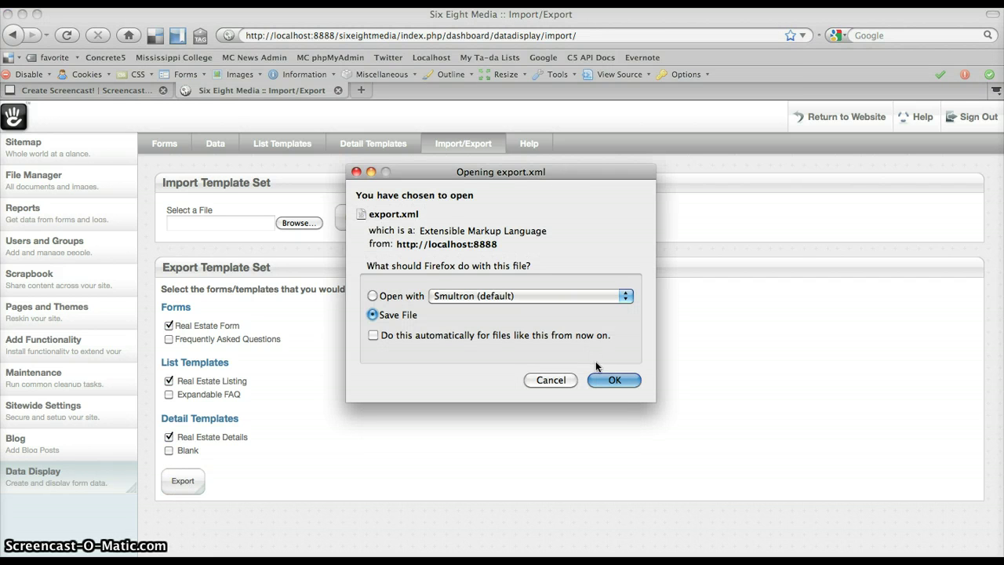
# Step: Save the exported template set to the Desktop as real-estate.xml and dismiss the downloads list
pyautogui.click(606, 380)
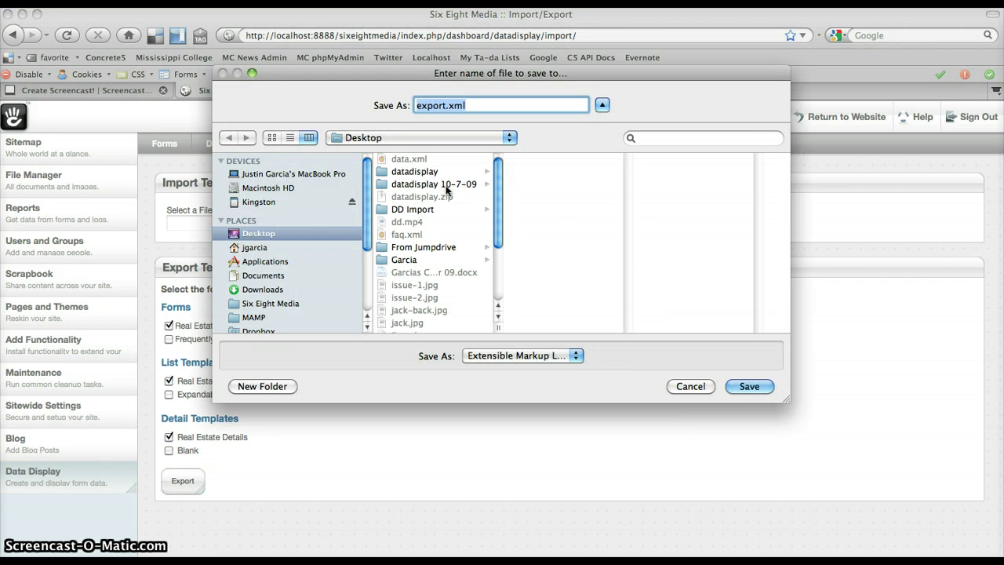
pyautogui.write('real-estate.xm')
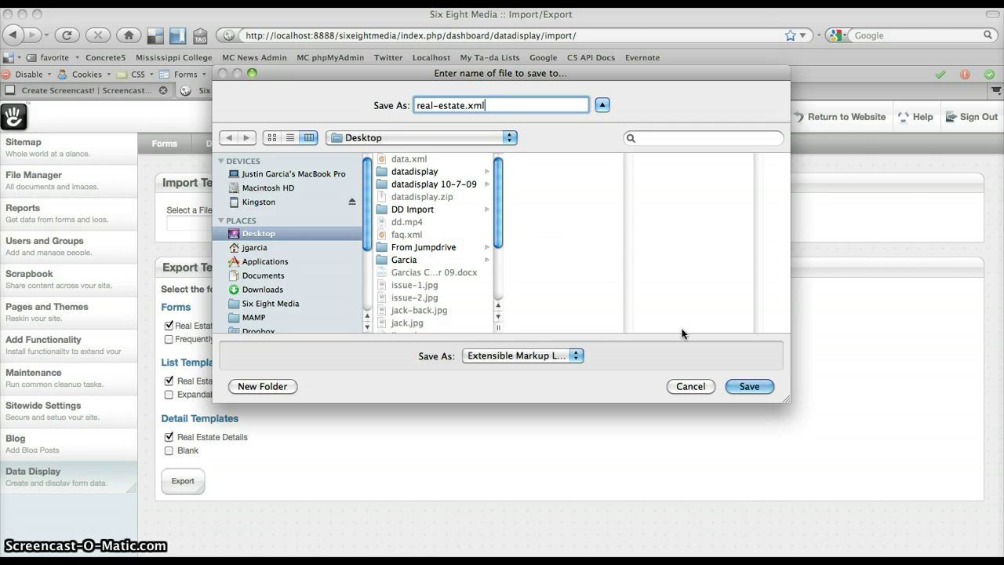
pyautogui.click(731, 386)
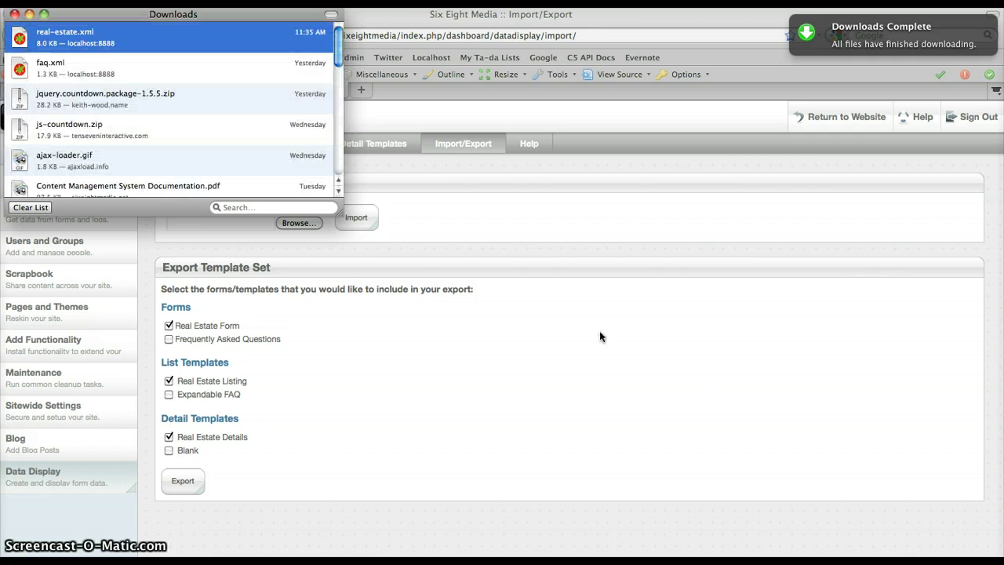
pyautogui.click(14, 14)
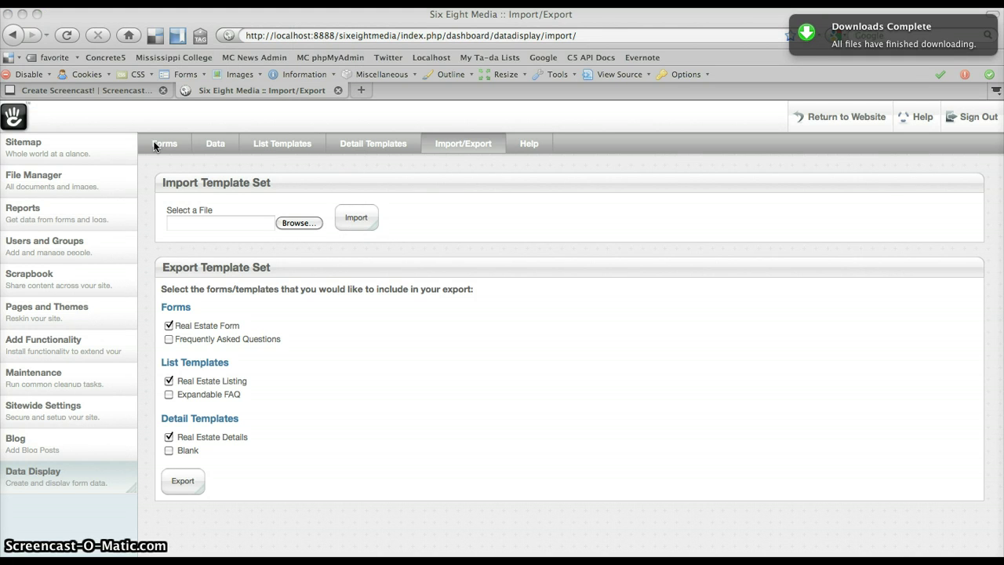